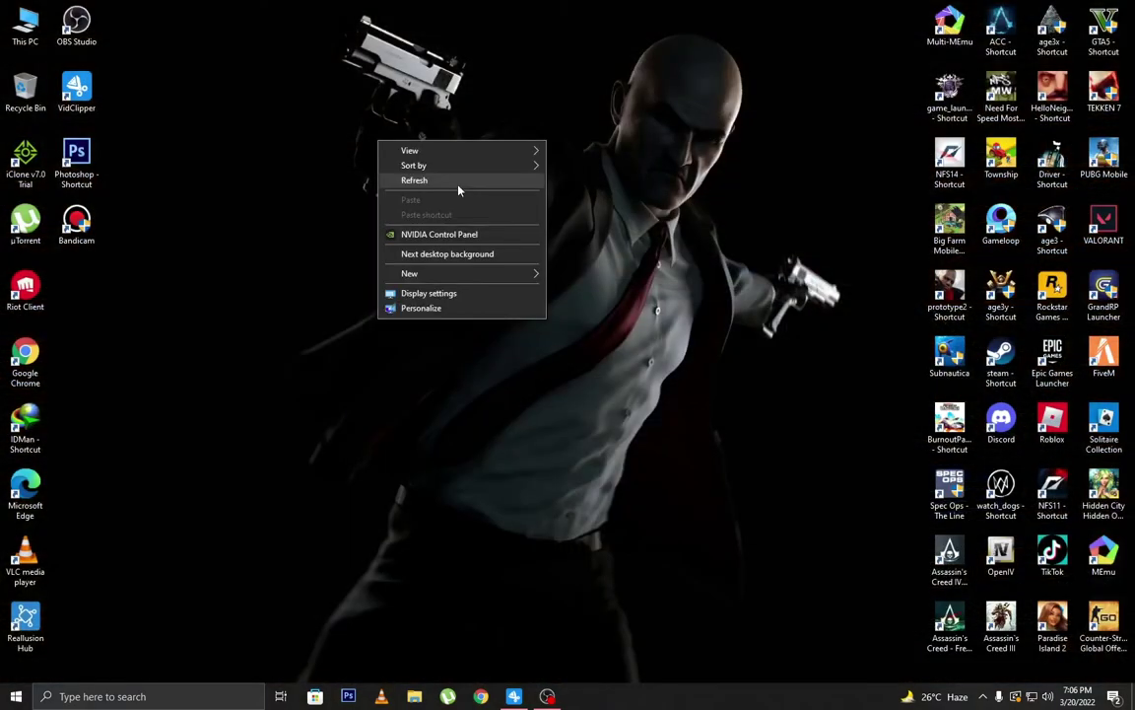
- Switch to the next desktop background and refresh the desktop
right_click(470, 187)
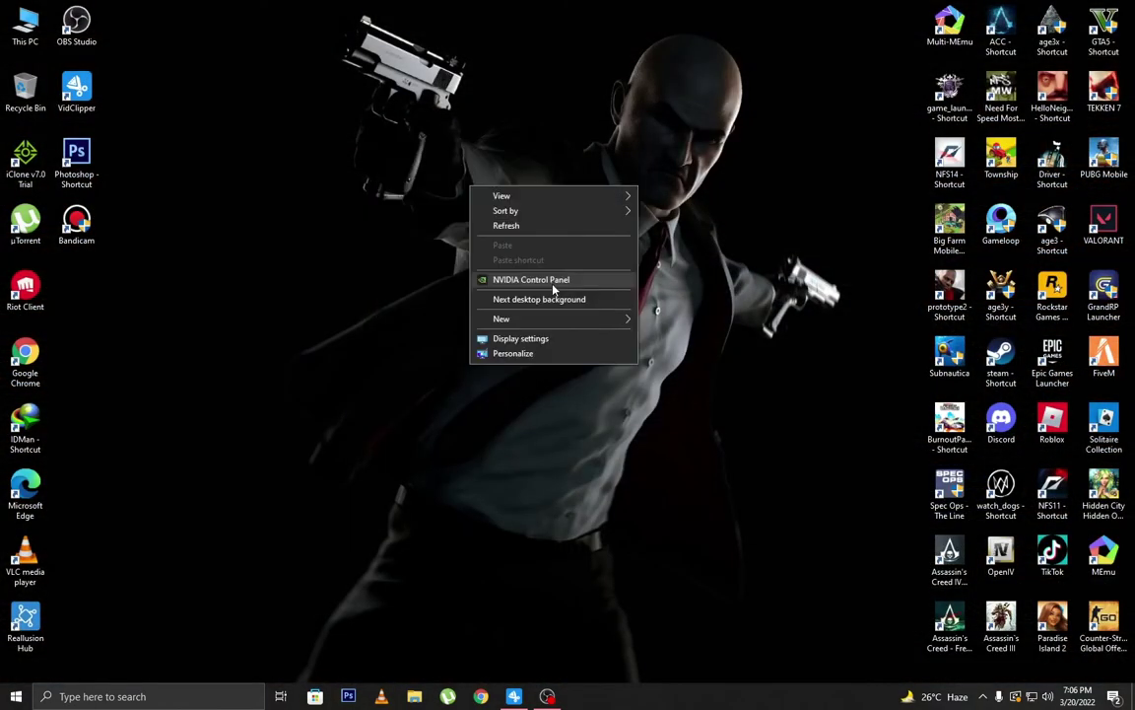
click(546, 299)
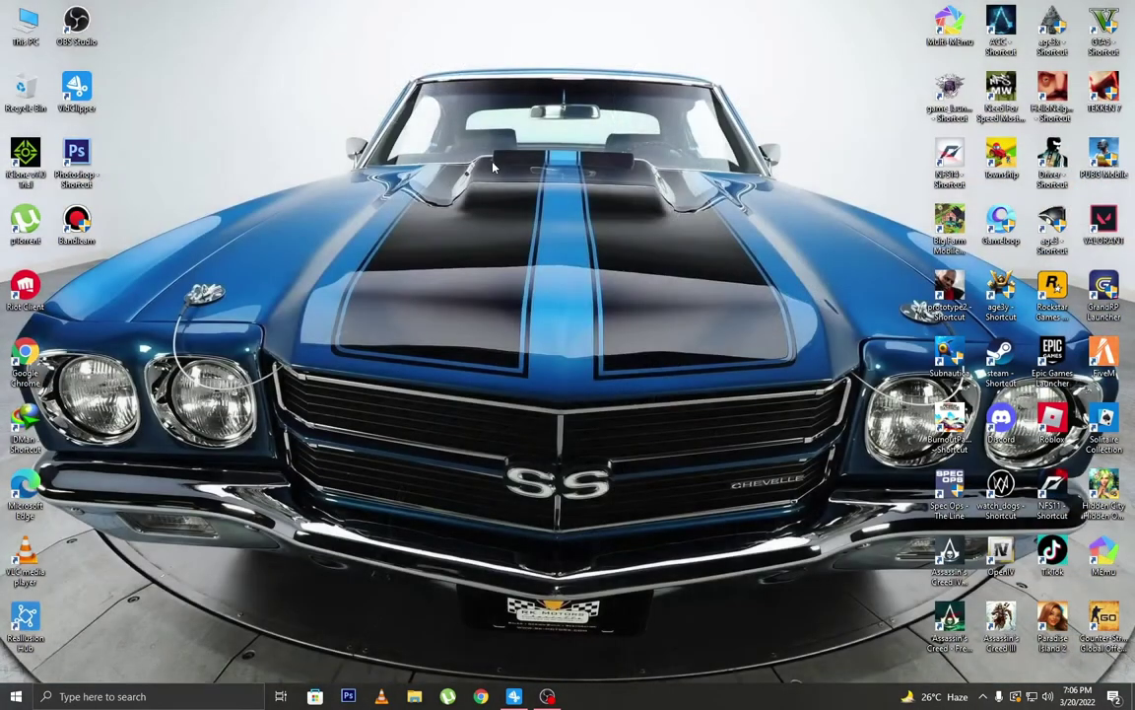
right_click(513, 189)
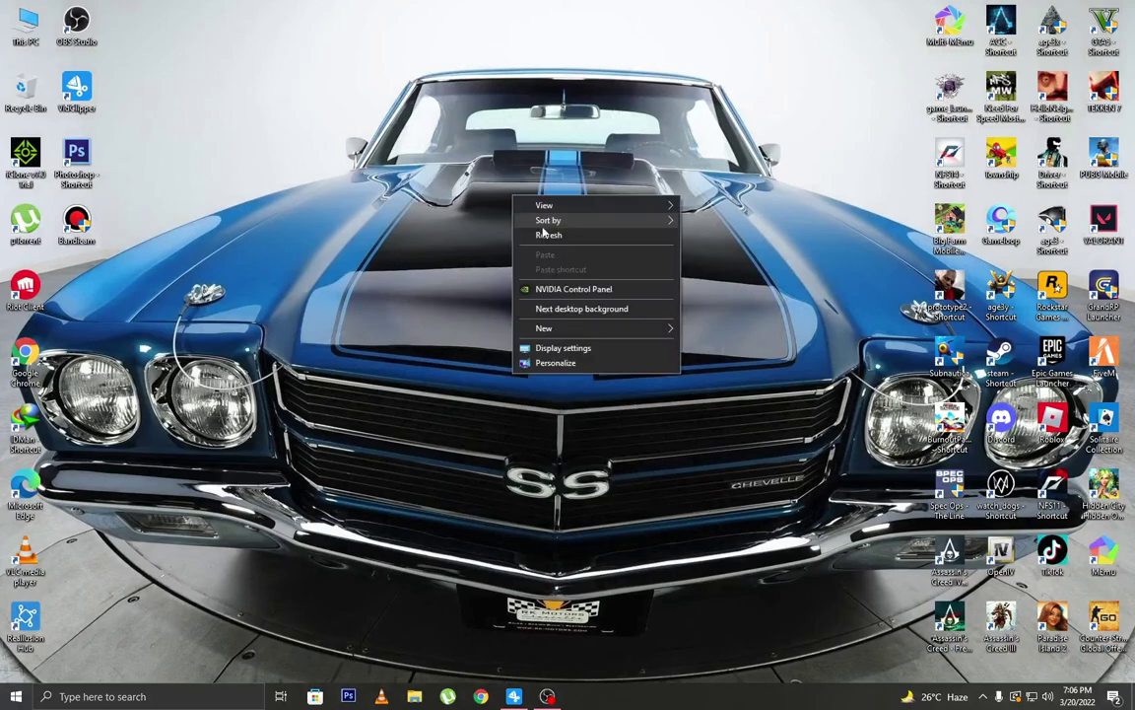
click(545, 235)
right_click(513, 211)
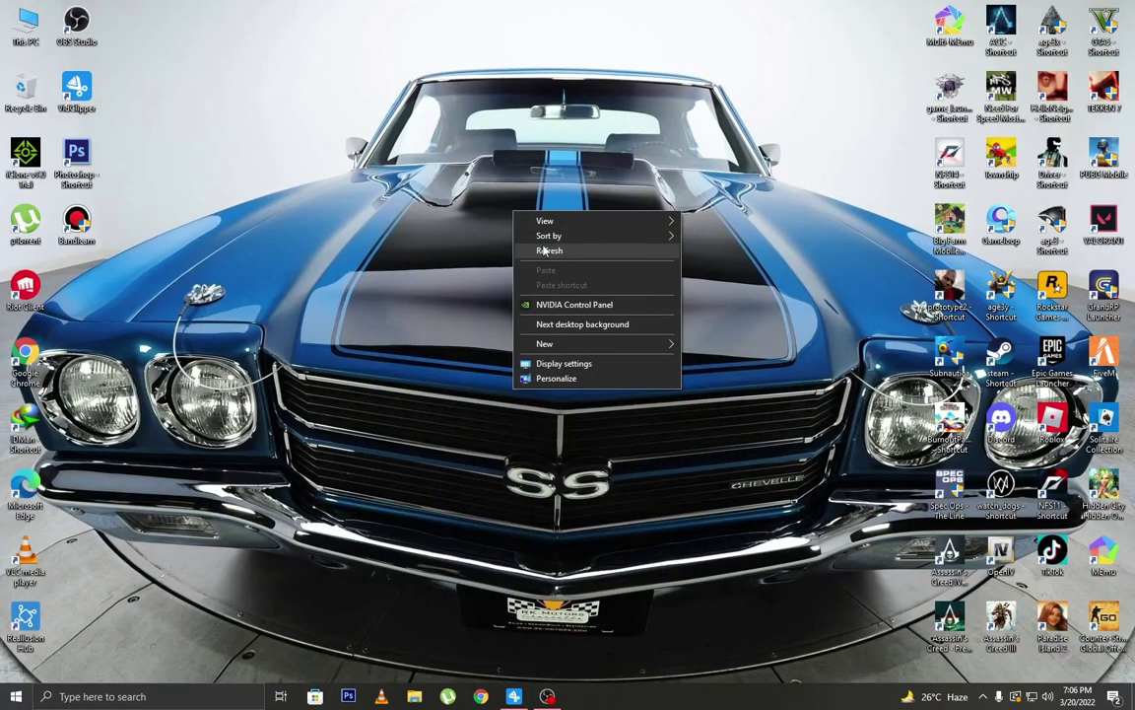
click(545, 250)
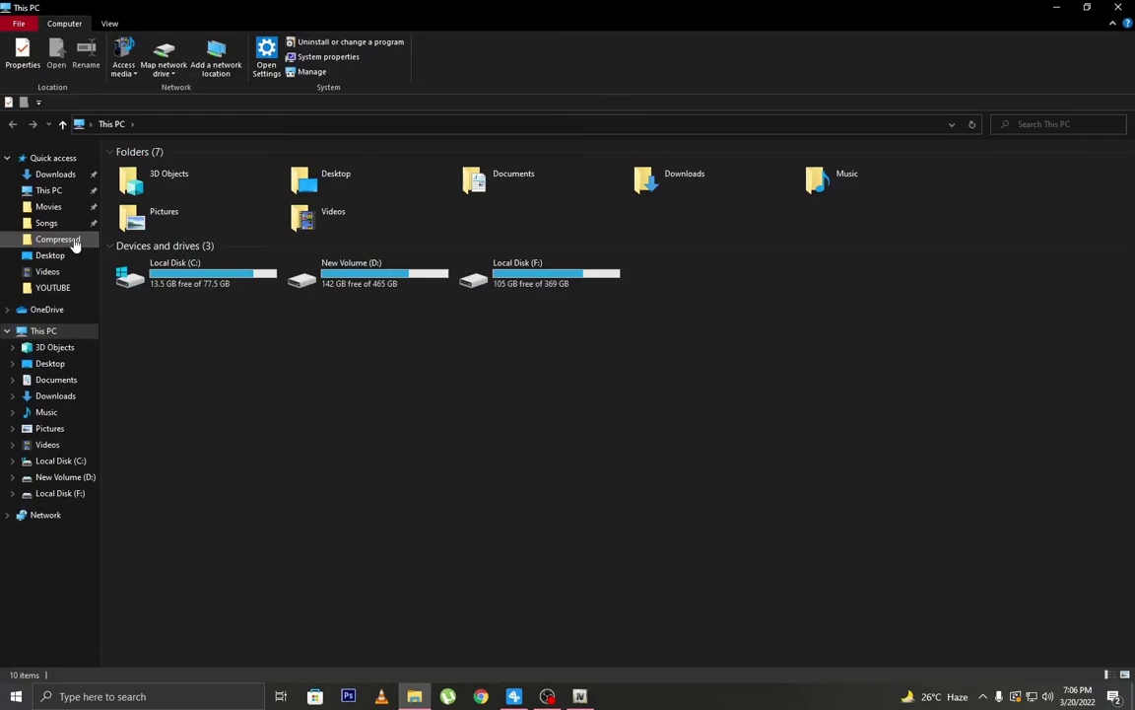
- Open the 0f7113-RGSv4.1 folder inside Compressed, checking its Sounds Only optional subfolder along the way
click(76, 240)
click(151, 178)
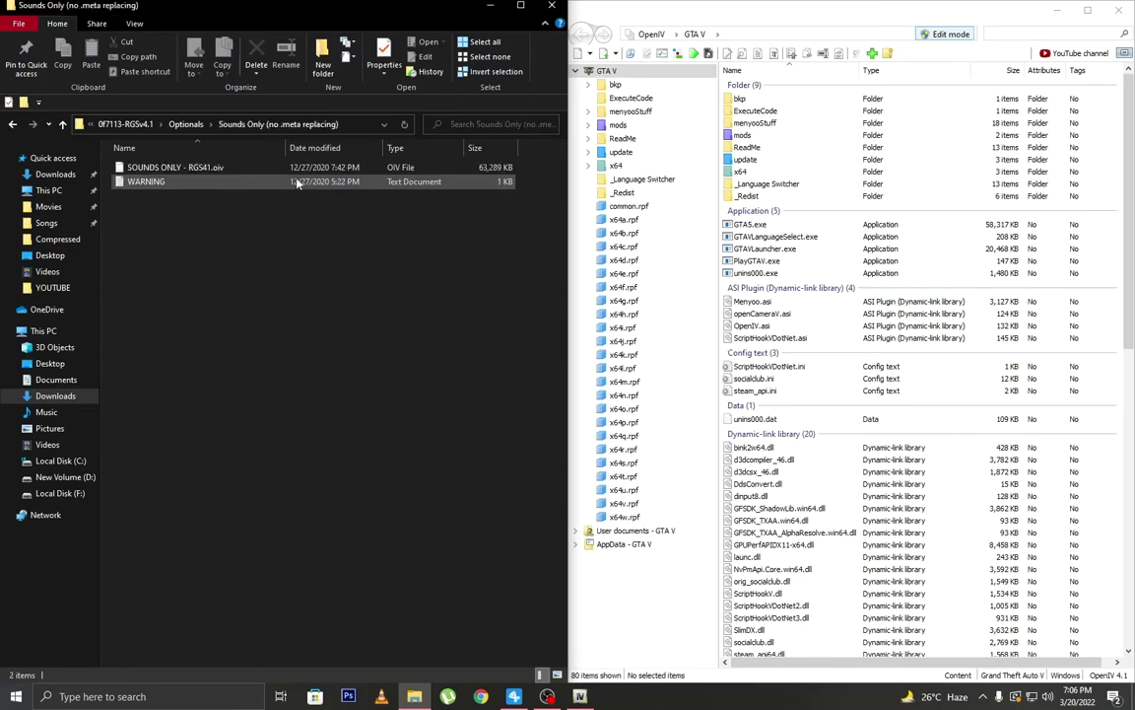
key(BackSpace)
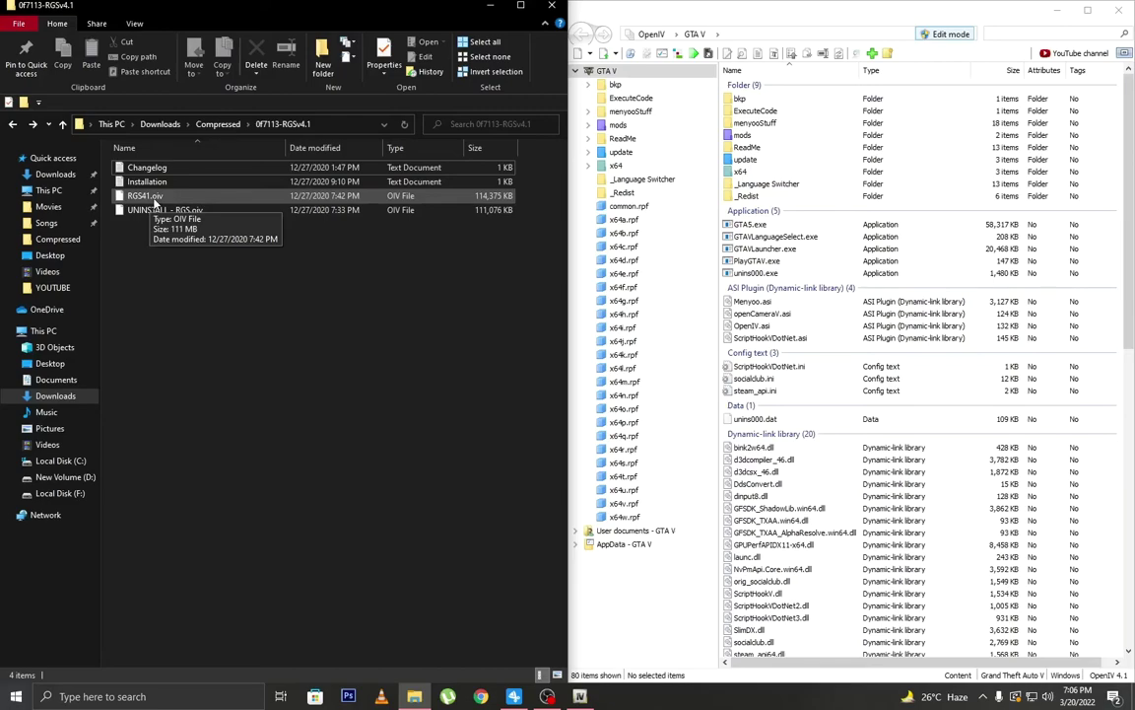
- Install the Realistic Guns Sounds package RGS41.oiv into the "mods" folder
double_click(153, 197)
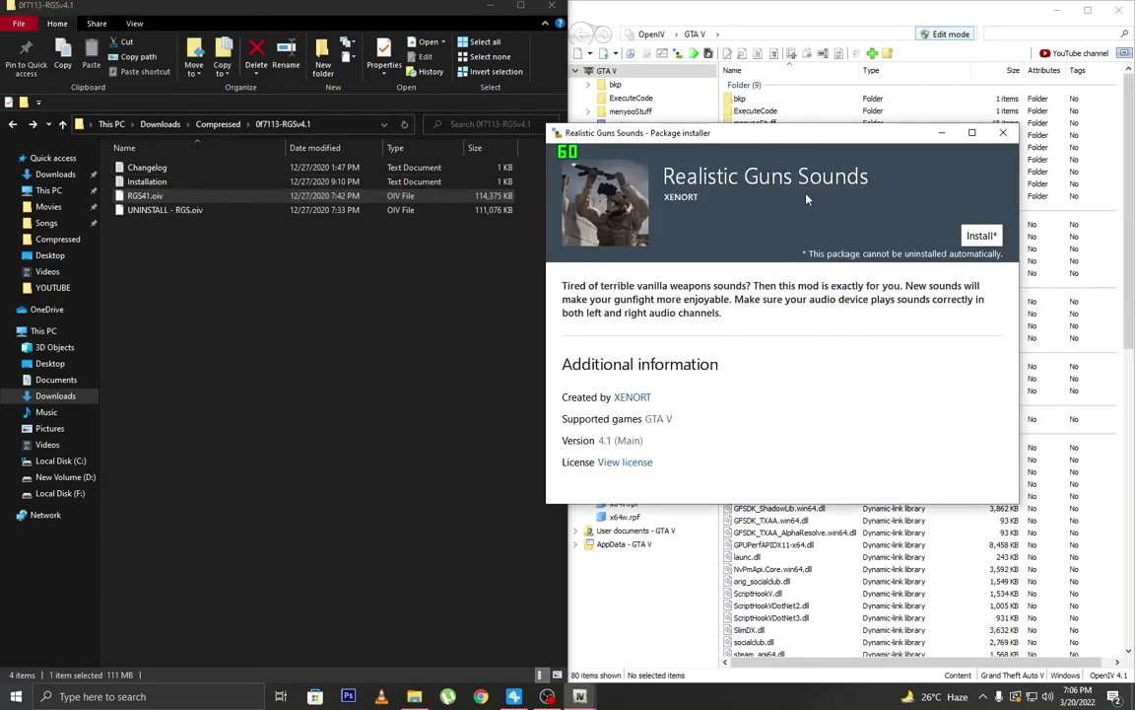
click(982, 235)
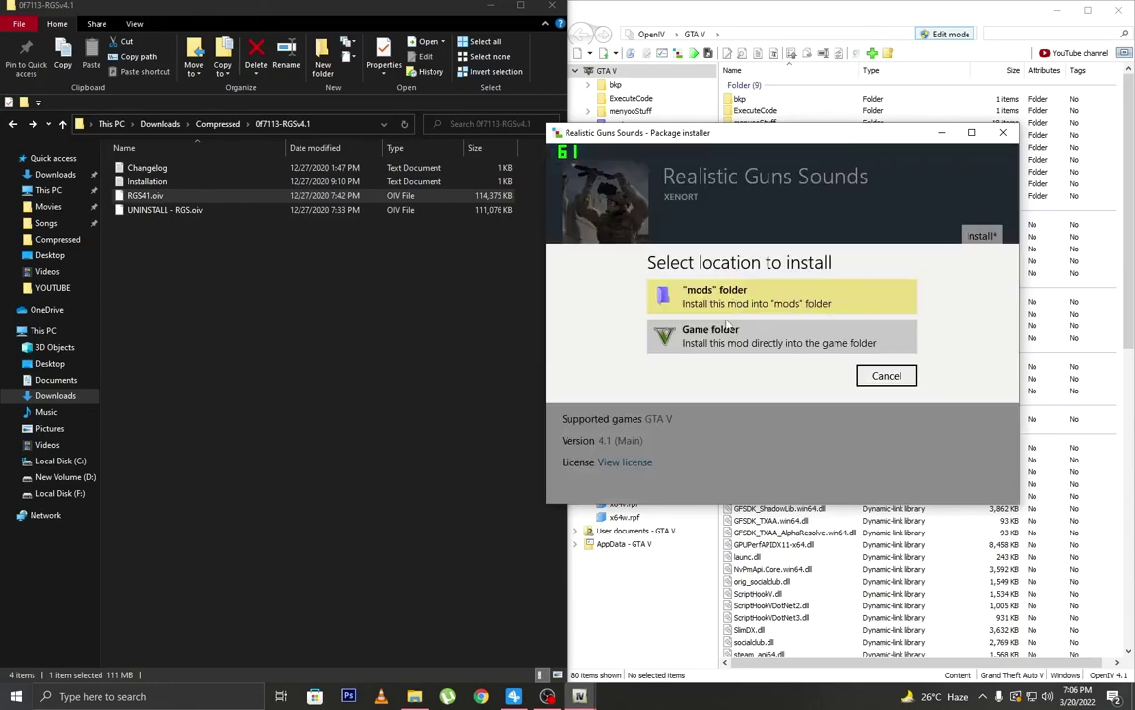
key(Down)
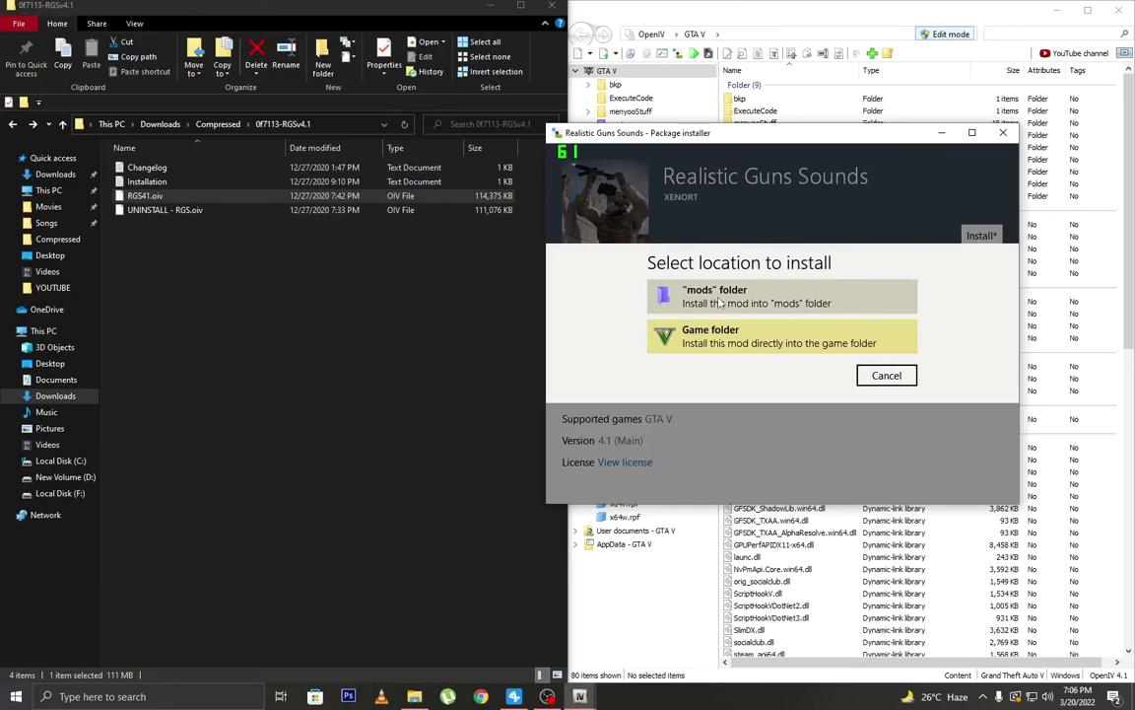
click(721, 303)
key(Return)
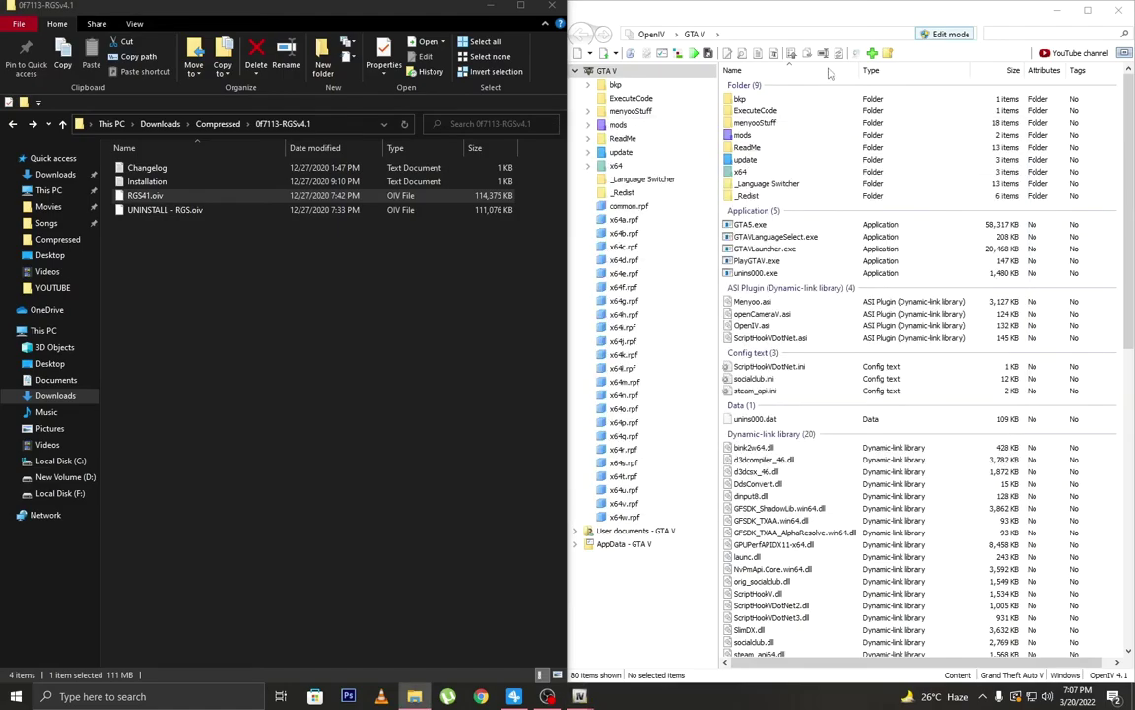
- Bring the Realistic Guns Sounds package installer forward and reopen the 0f7113-RGSv4.1 folder
click(579, 698)
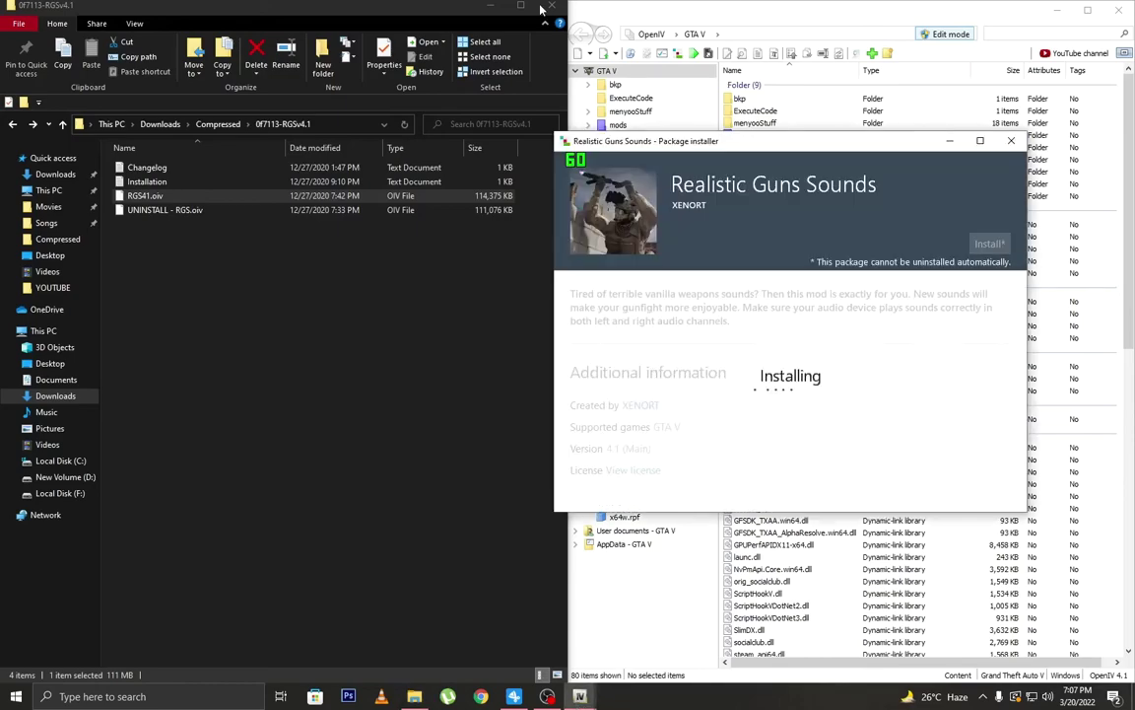
click(236, 246)
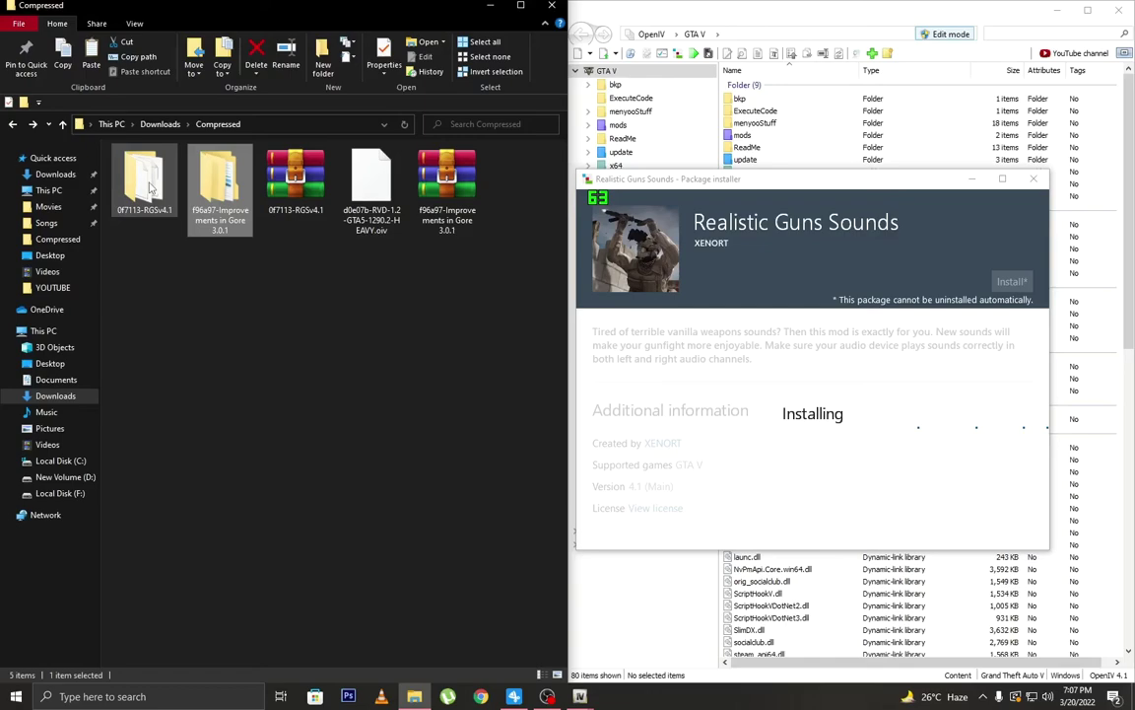
double_click(146, 182)
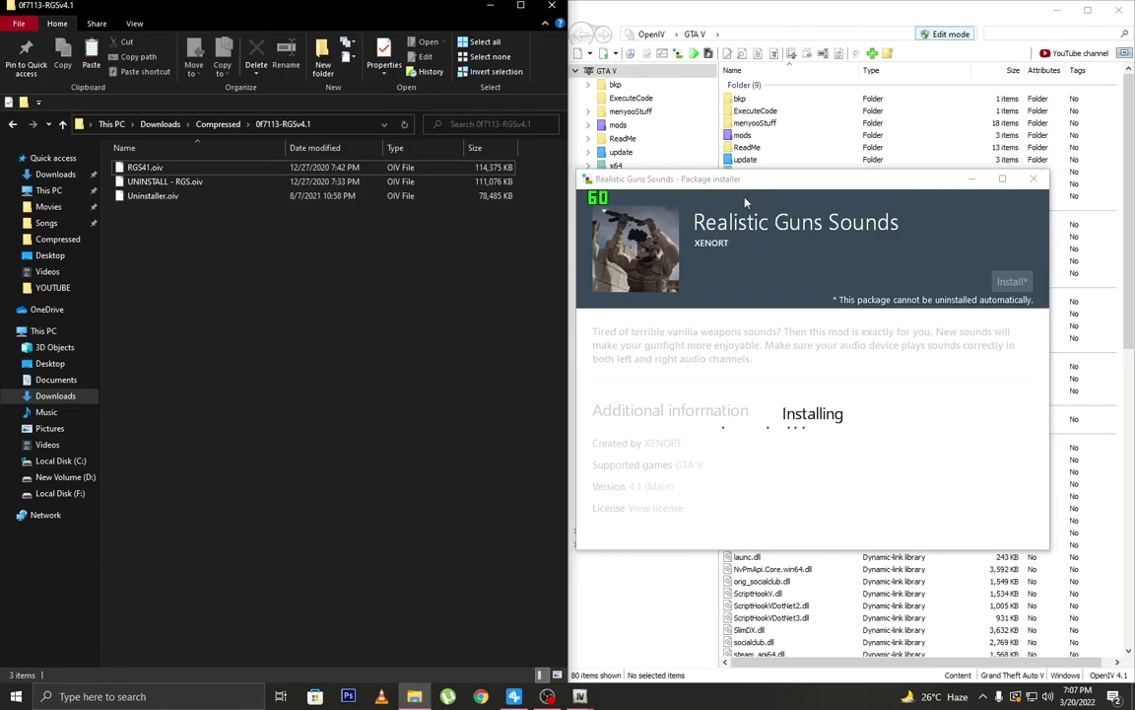
- Open the file location of the GTA5 desktop shortcut and return to the mod files
click(743, 198)
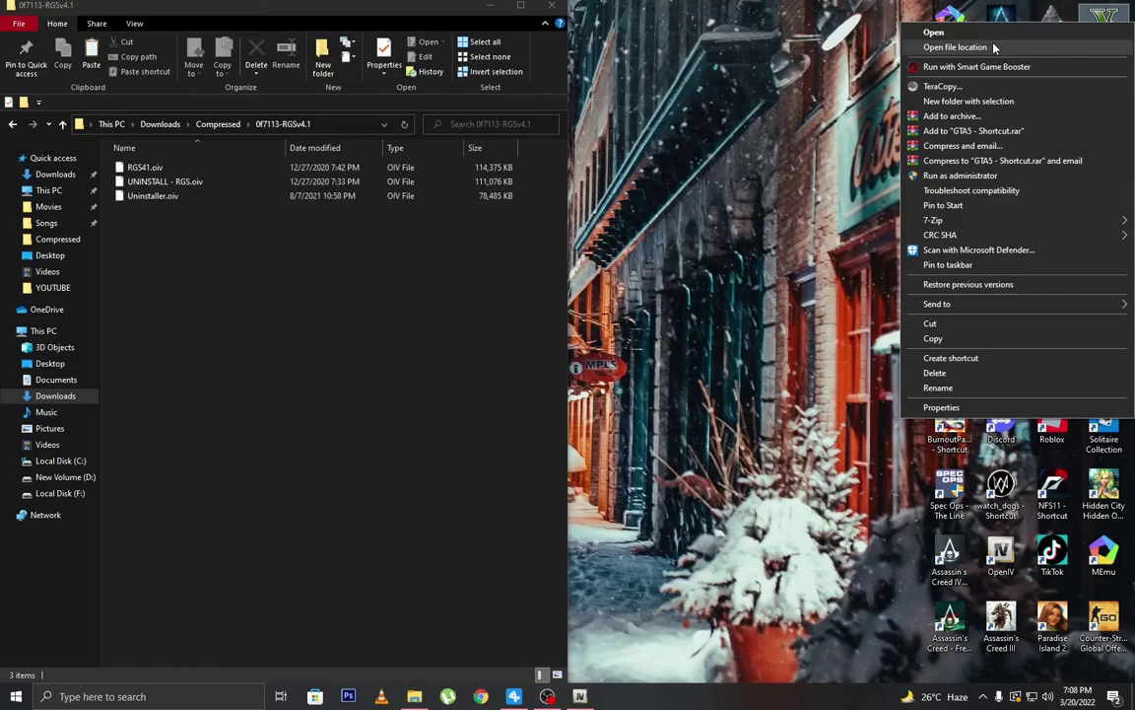
click(994, 47)
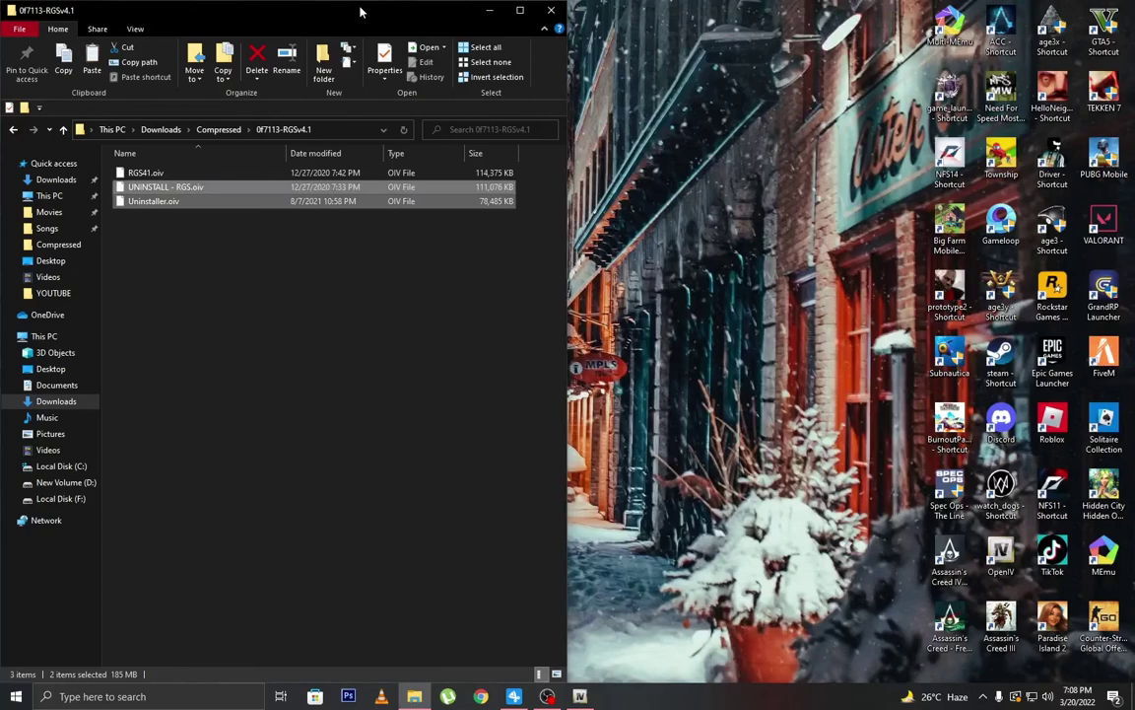
click(252, 165)
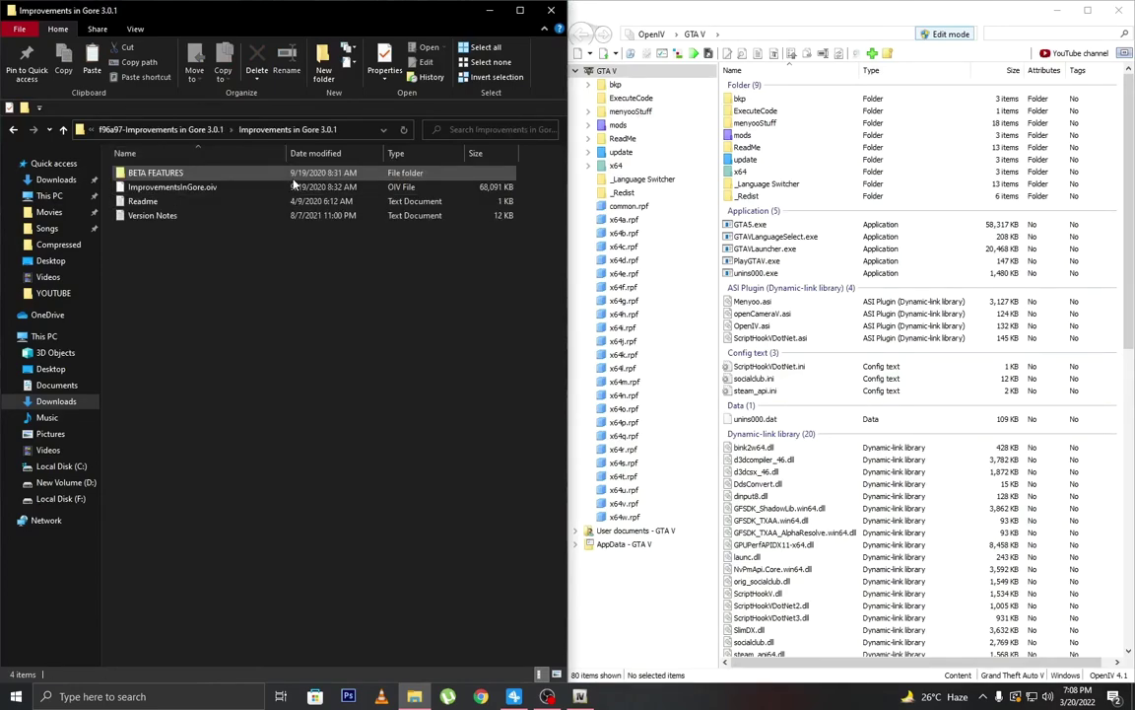
- Install the ImprovementsInGore.oiv package through OpenIV into the "mods" folder
click(943, 33)
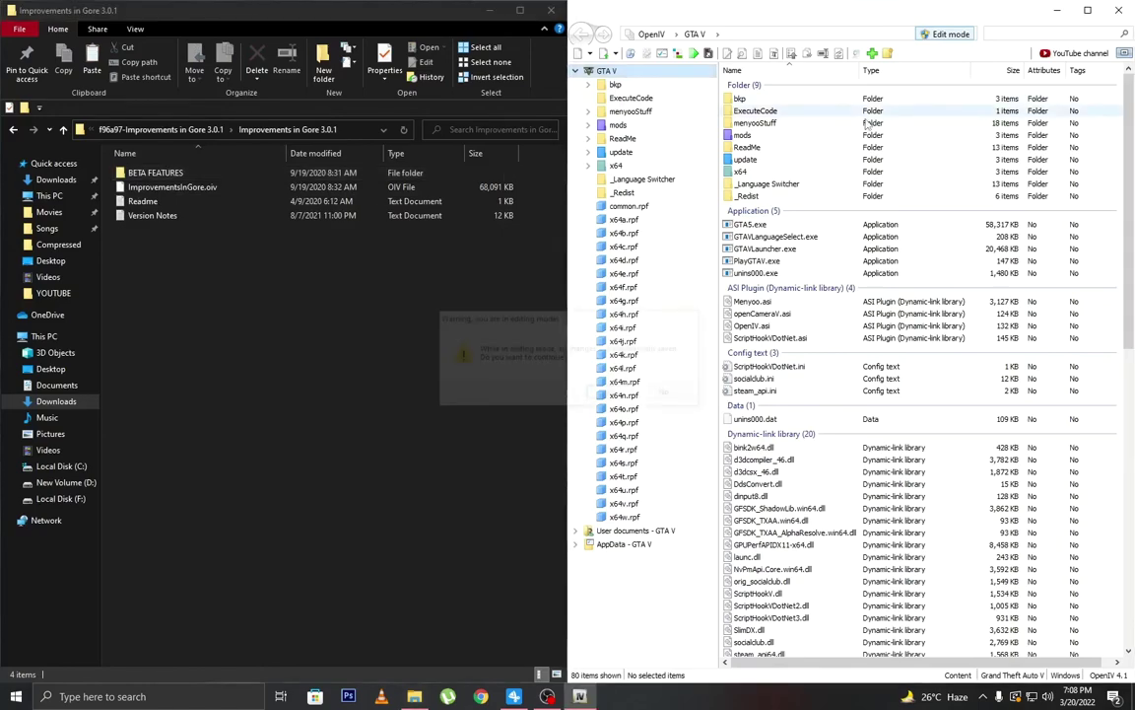
click(160, 178)
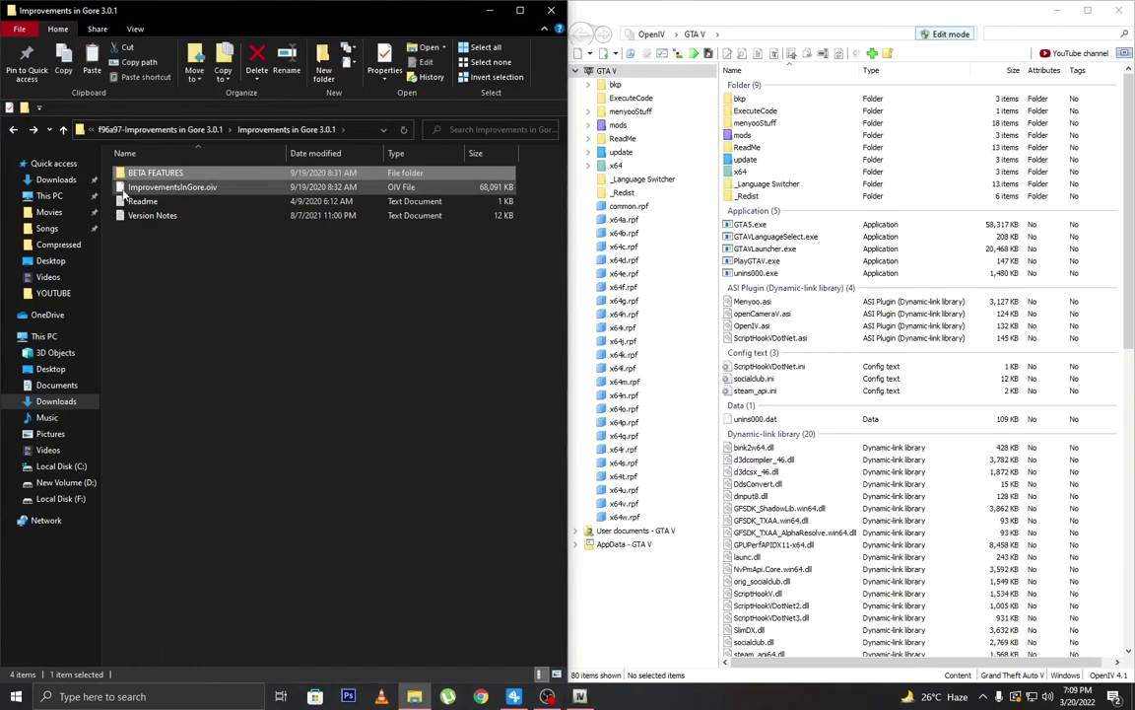
drag(122, 195, 224, 187)
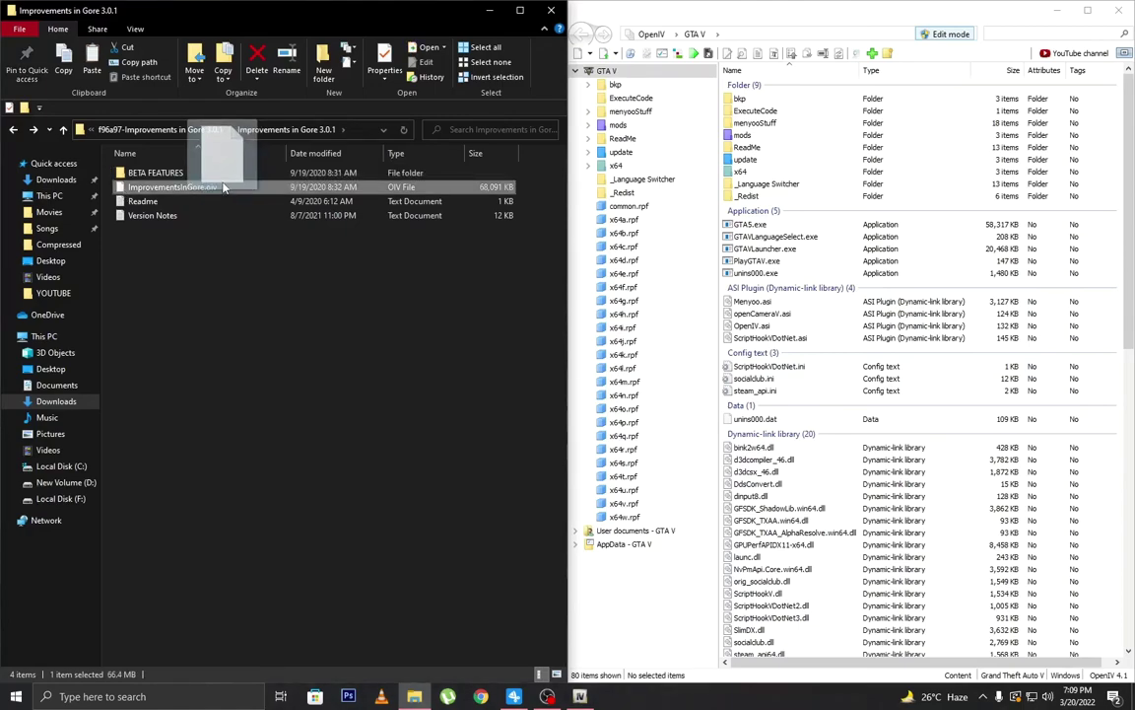
drag(224, 187, 206, 182)
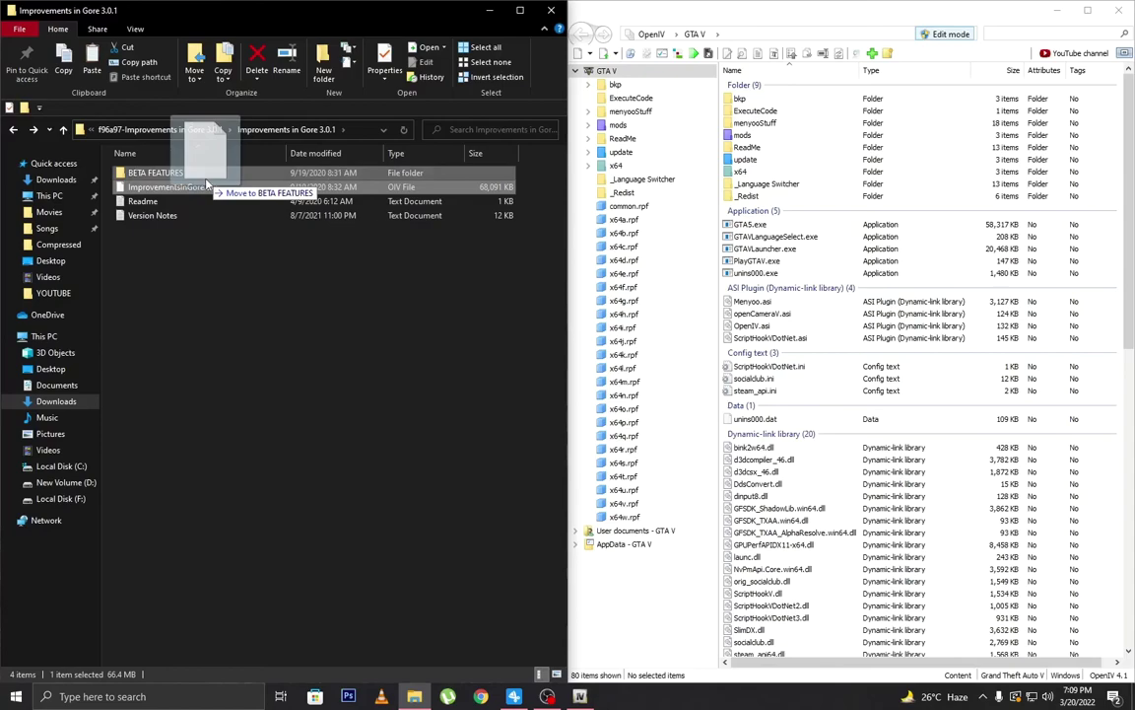
double_click(198, 176)
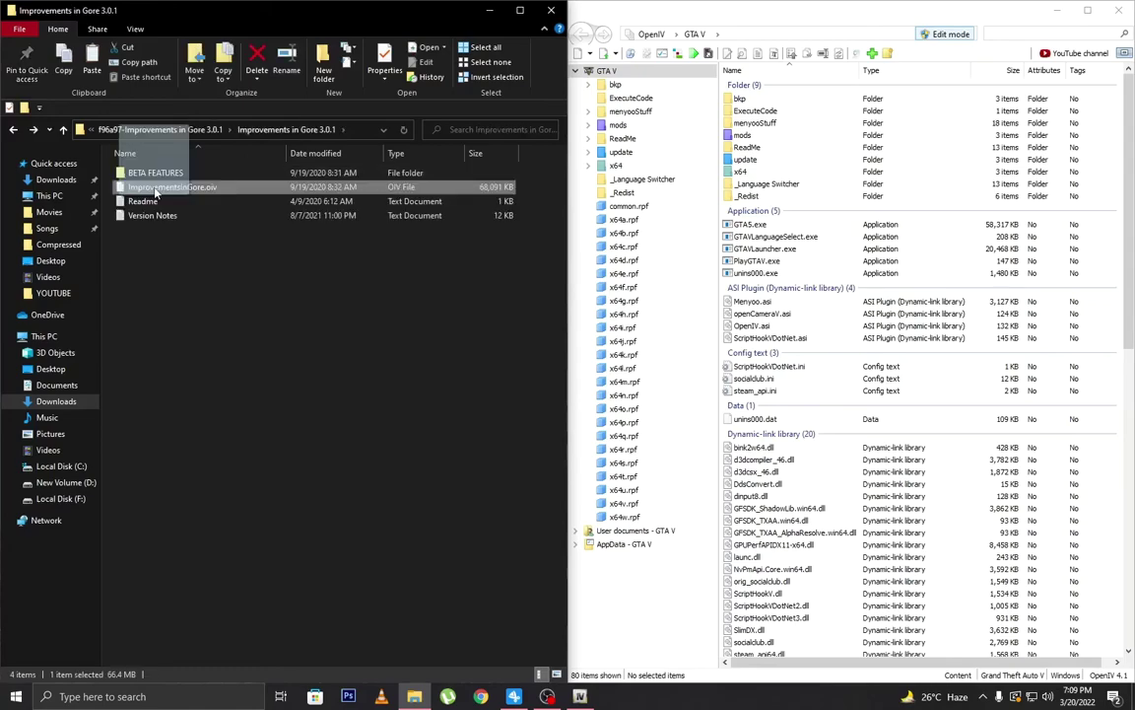
drag(155, 192, 788, 168)
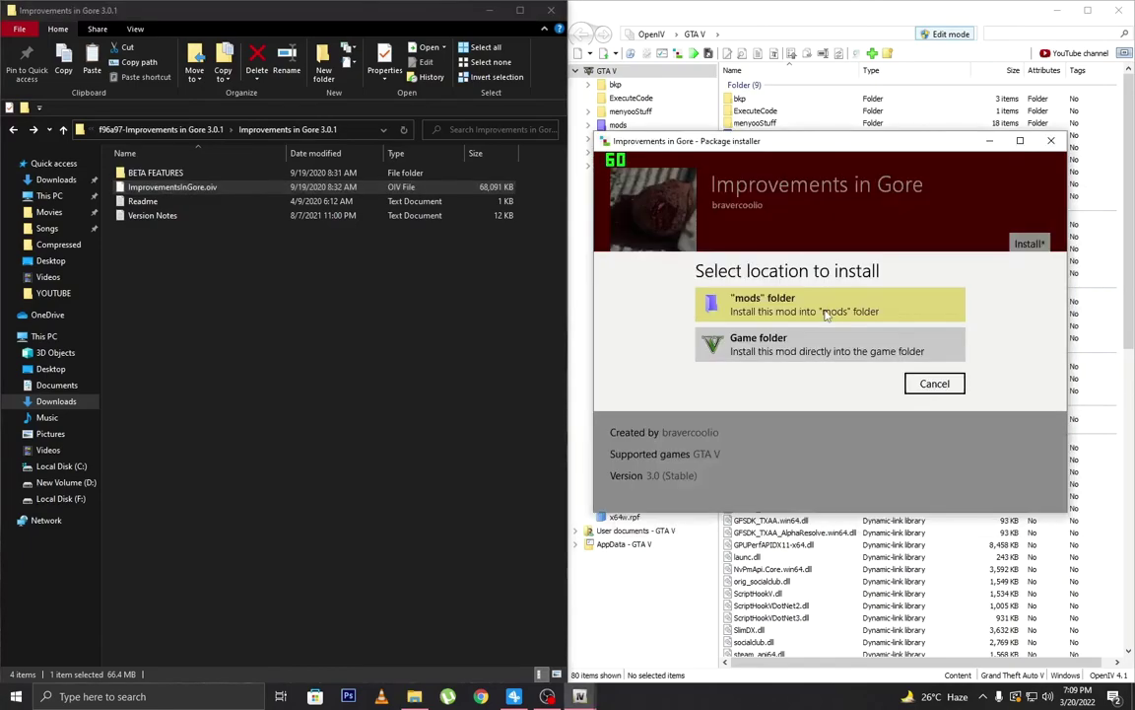
click(826, 313)
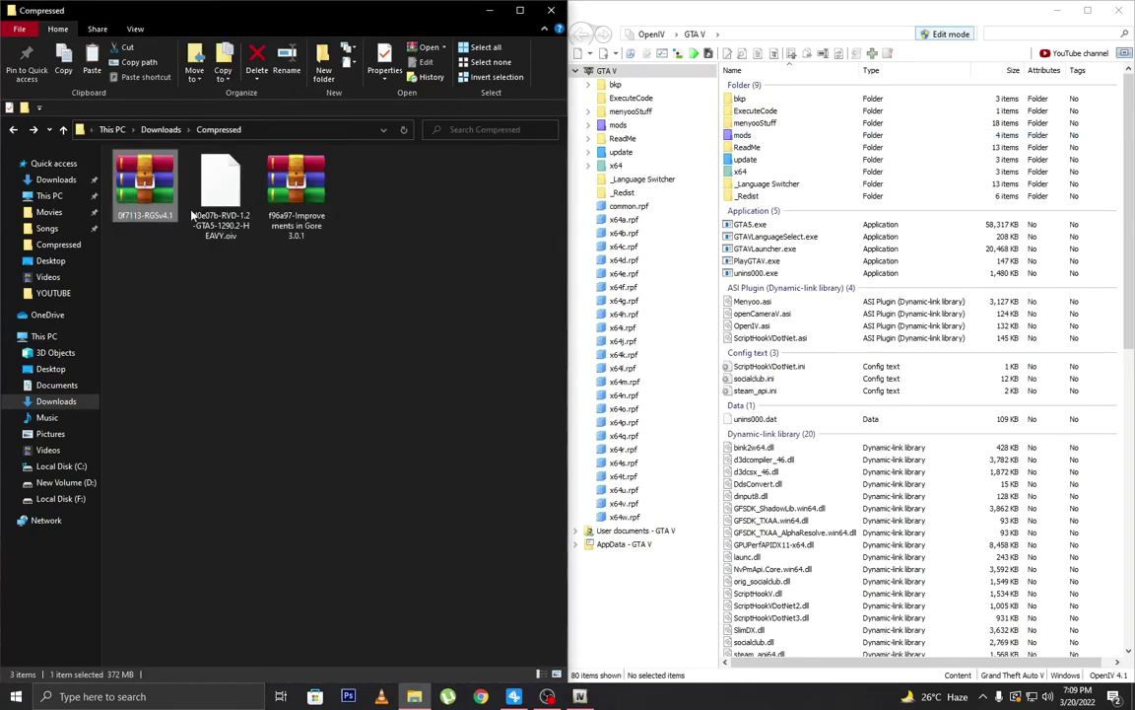
- Install the Reloaded Vehicle Damage package d0e07b-RVD-1.2-GTA5-1290.2-HEAVY.oiv through OpenIV into the "mods" folder
drag(193, 215, 908, 216)
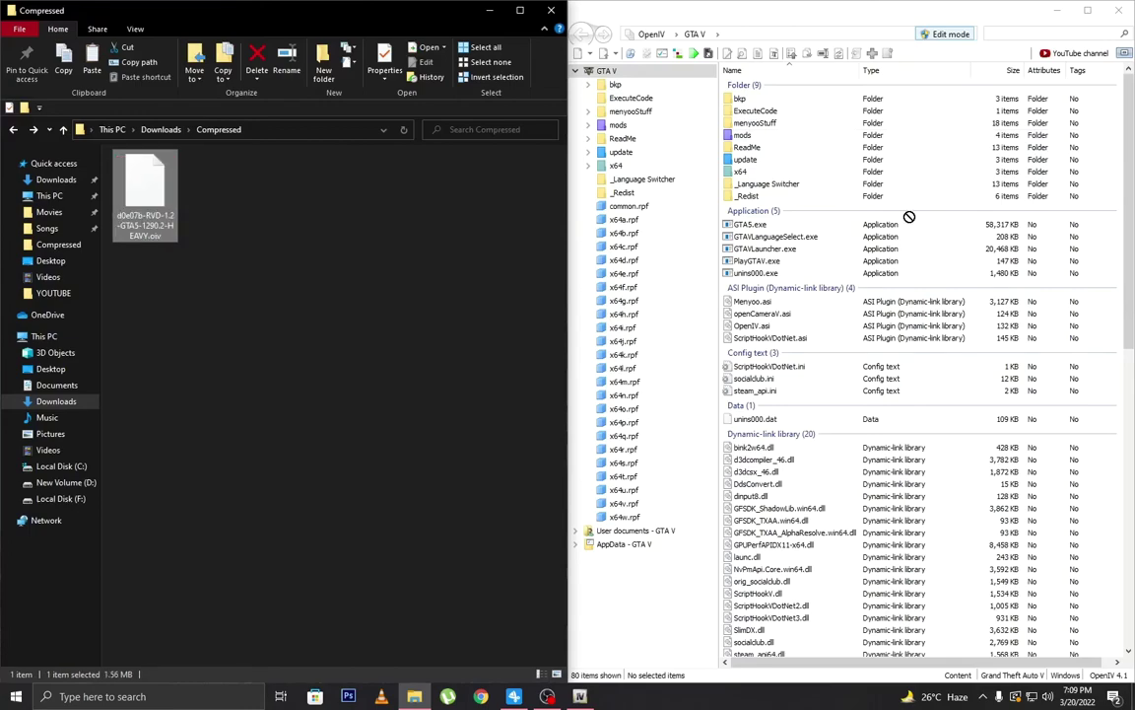
click(943, 34)
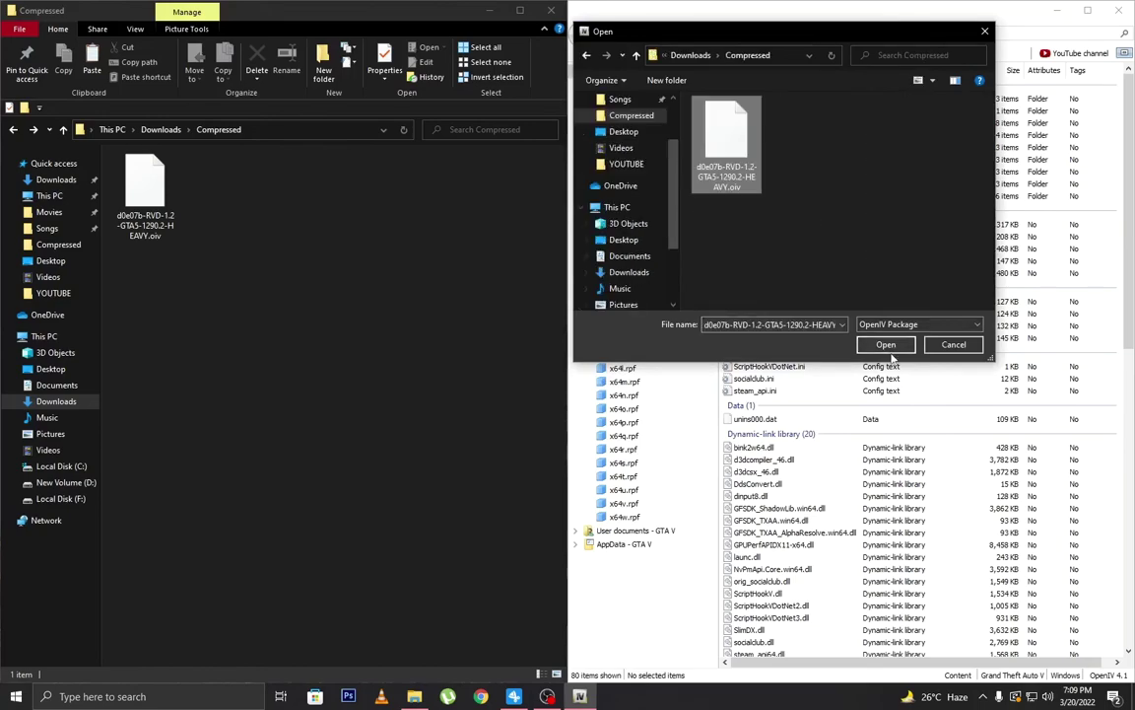
key(Return)
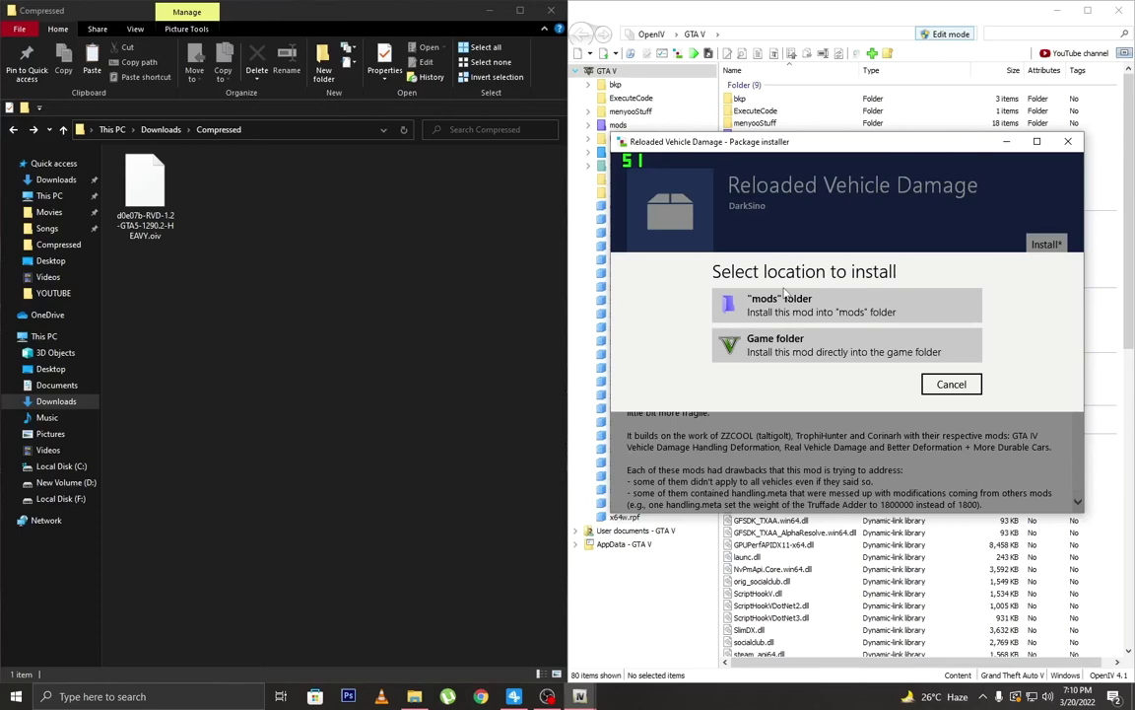
click(785, 292)
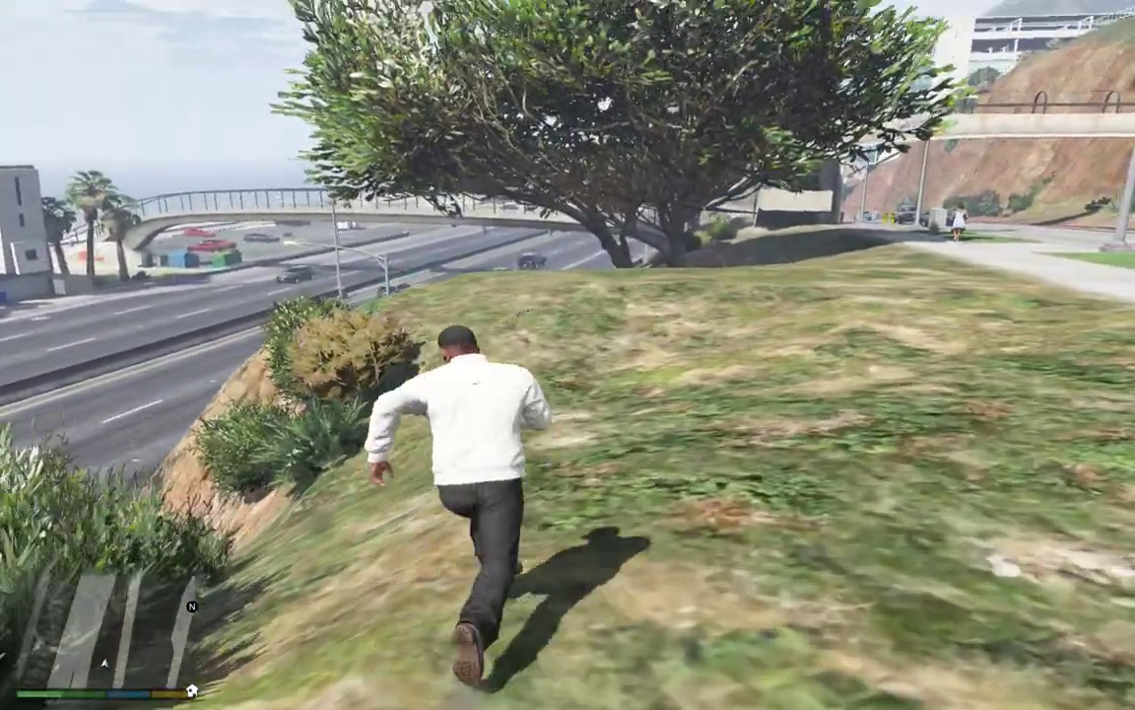
key(Tab)
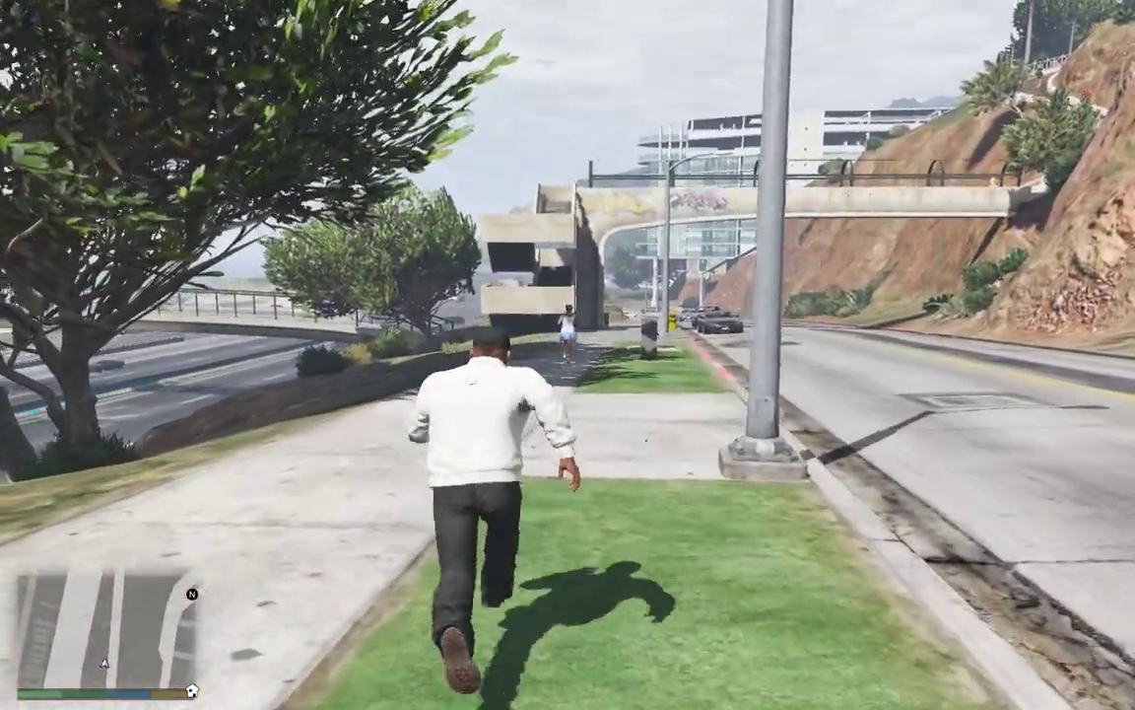
key(Tab)
right_click(568, 356)
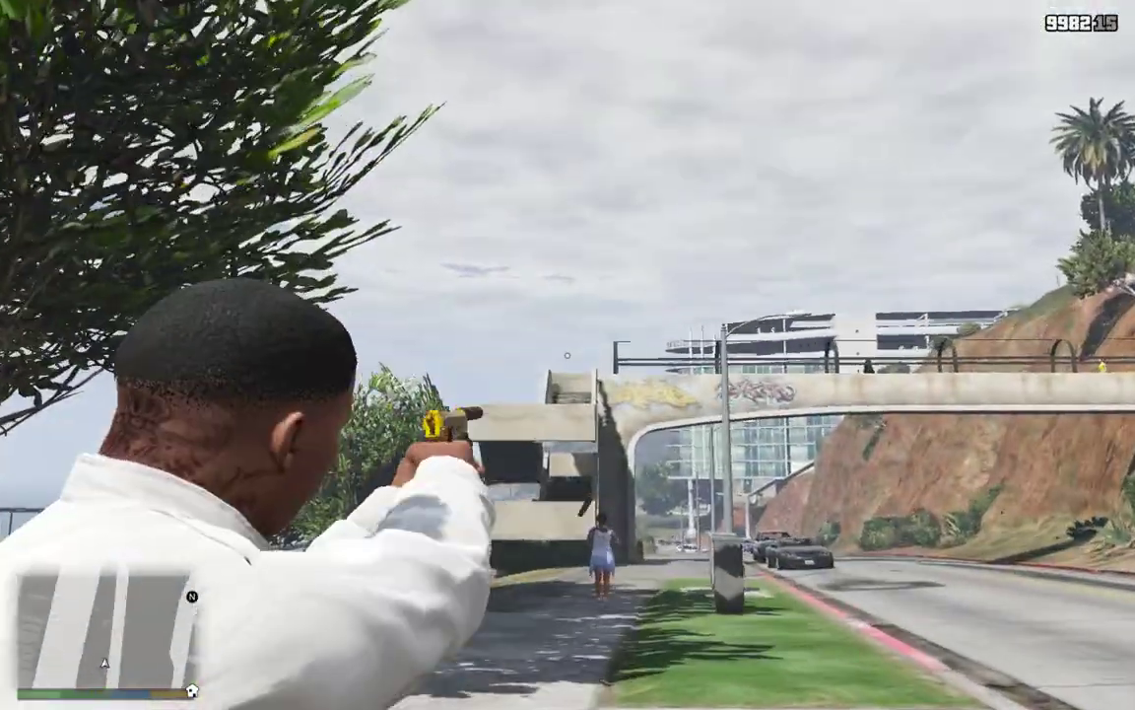
key(Tab)
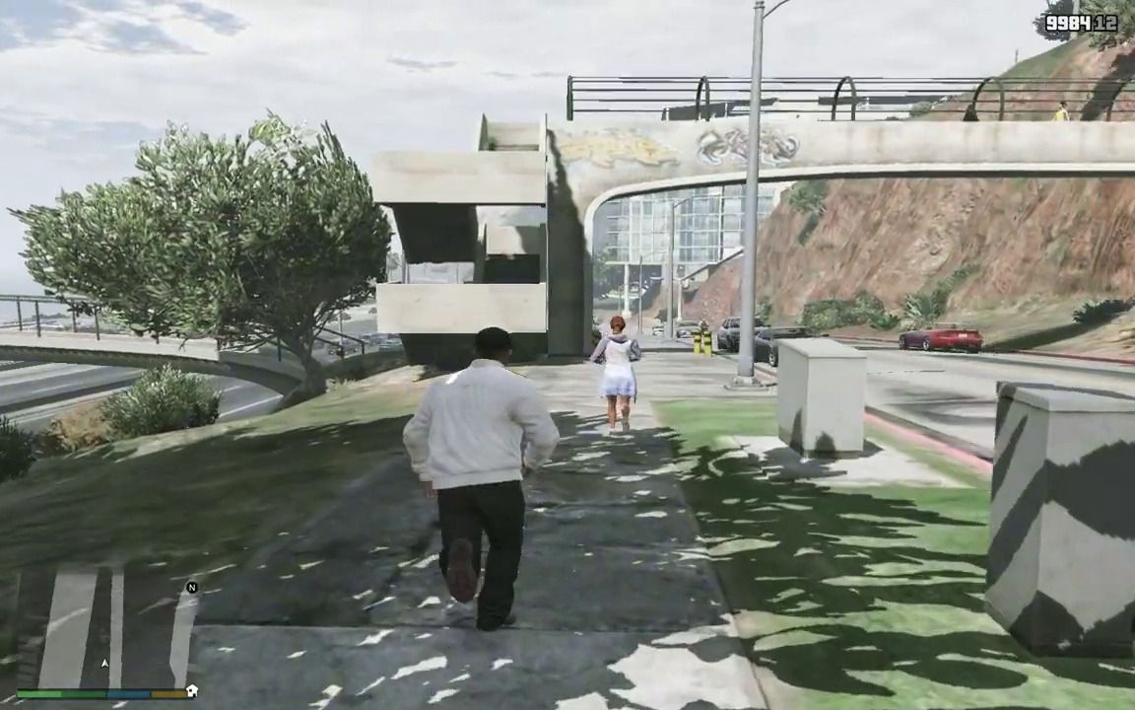
right_click(568, 355)
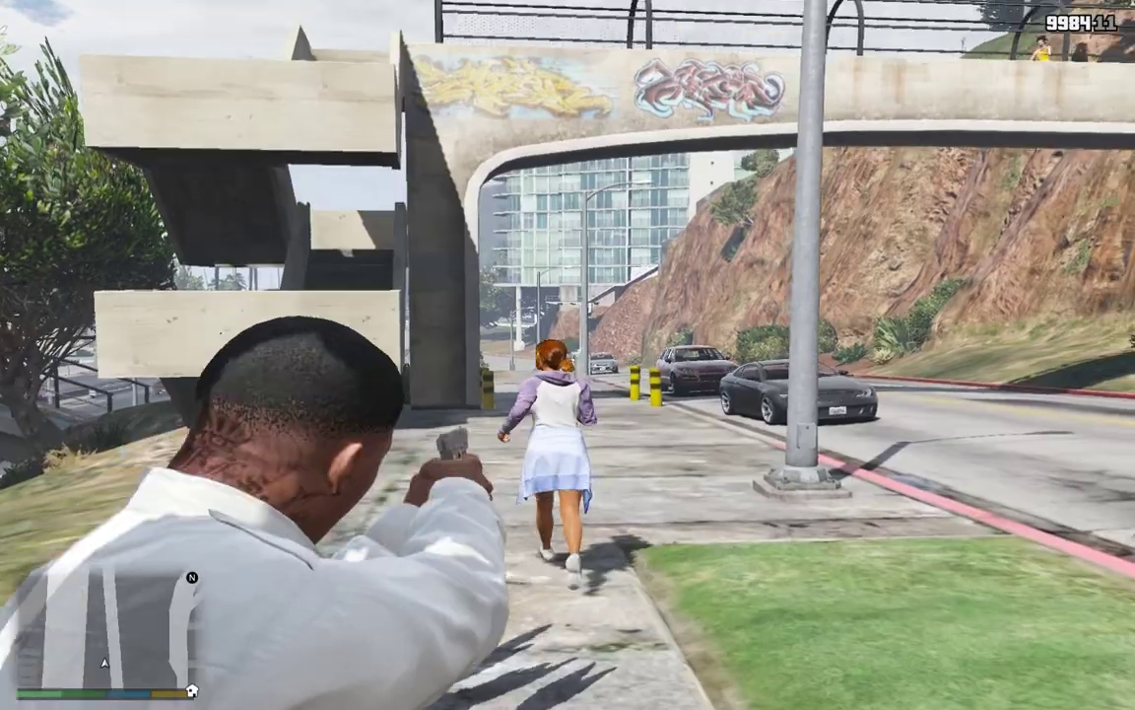
click(567, 356)
click(567, 356)
key(Tab)
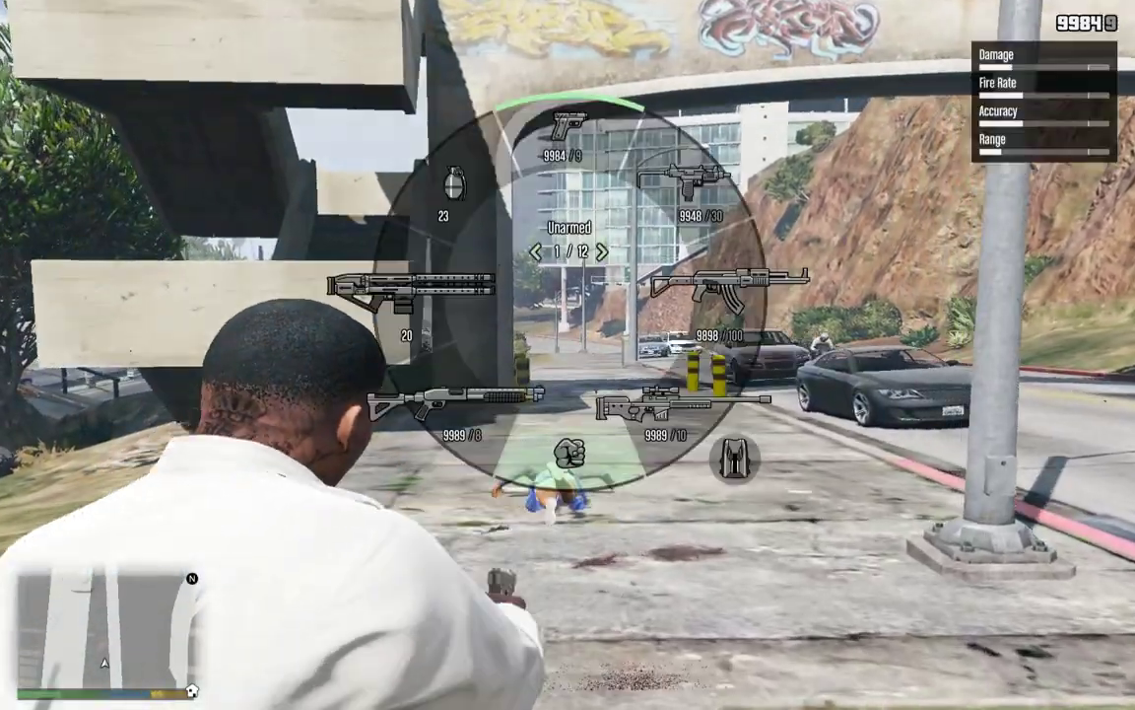
key(Tab)
scroll(567, 356, down, 1)
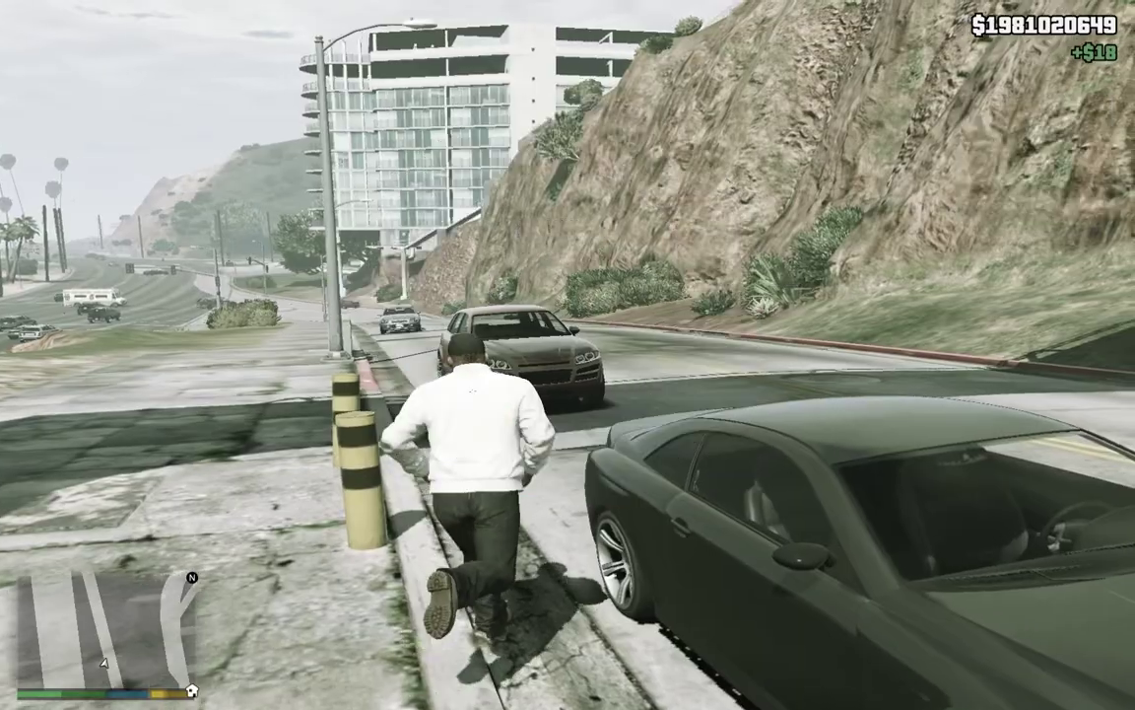
right_click(567, 356)
click(567, 356)
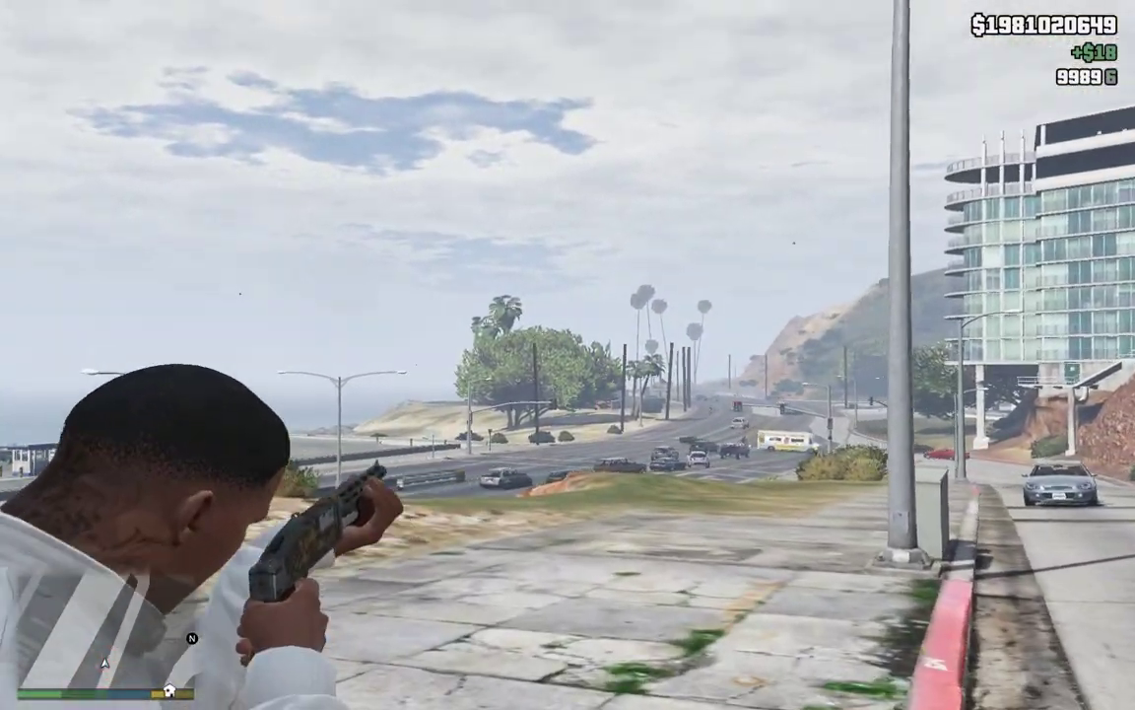
- Test-fire the Sawed-Off Shotgun beside the road, bring up the weapon selection and run over to the stopped blue-grey sedan
key(Tab)
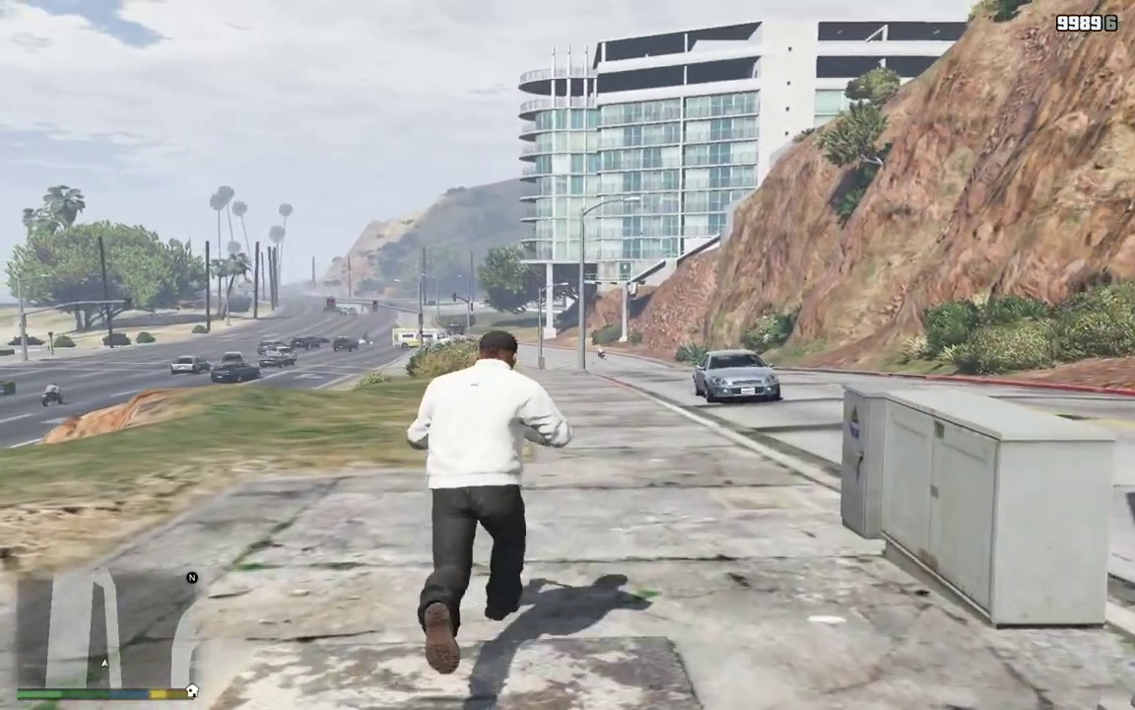
right_click(567, 355)
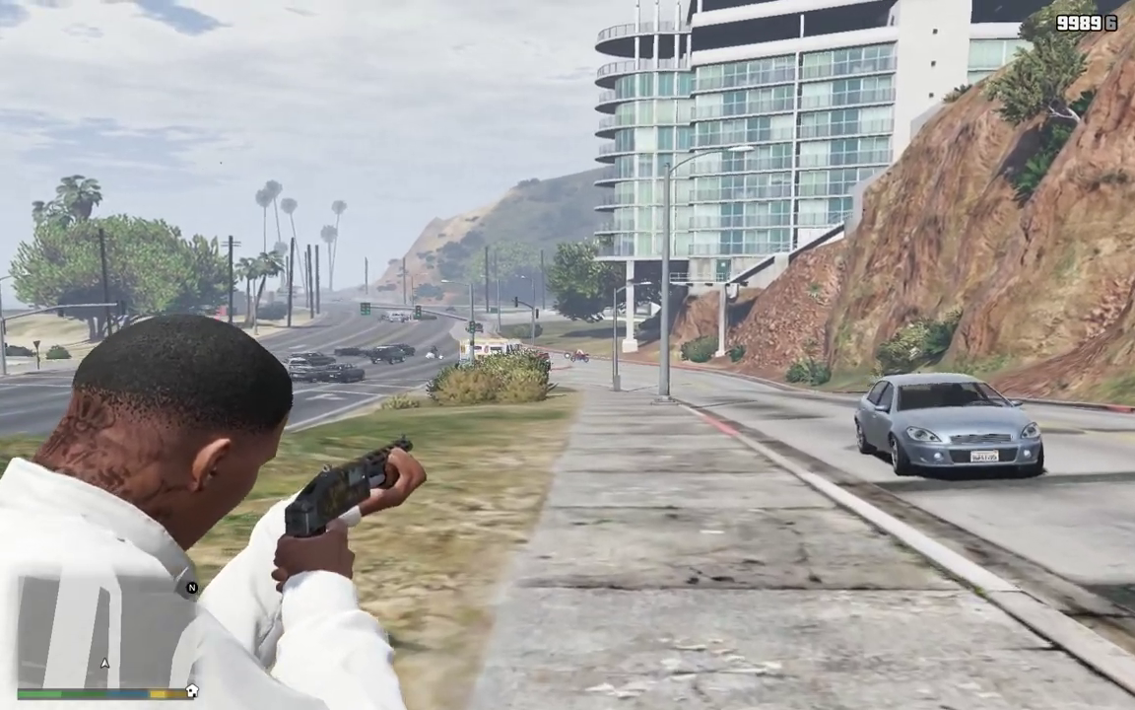
click(567, 354)
key(Tab)
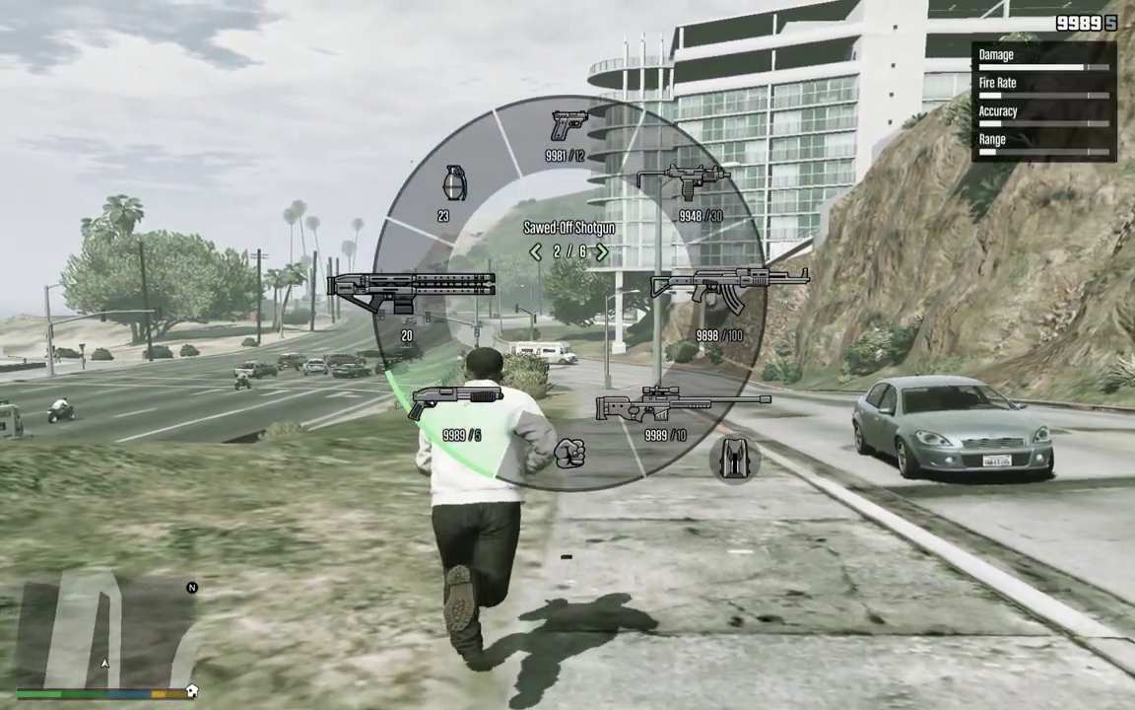
key(d)
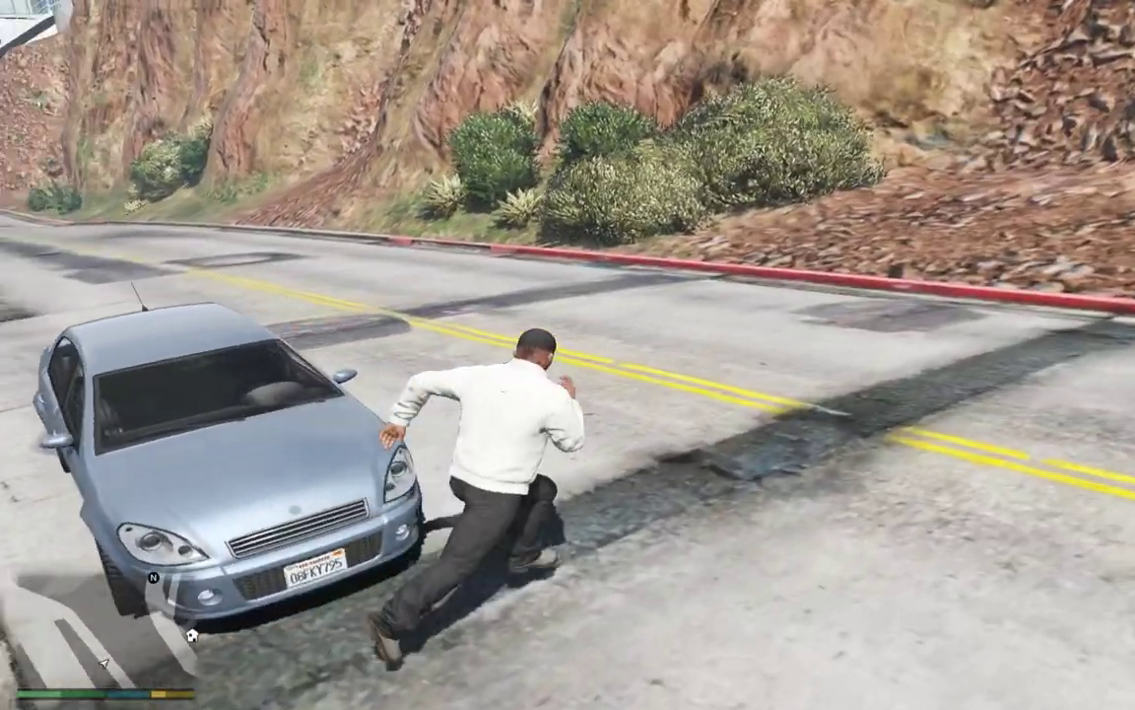
- Open the Menyoo trainer's Vehicle Options, look through the list around the Auto-Repair and Auto-Flip settings, and close the trainer
key(F8)
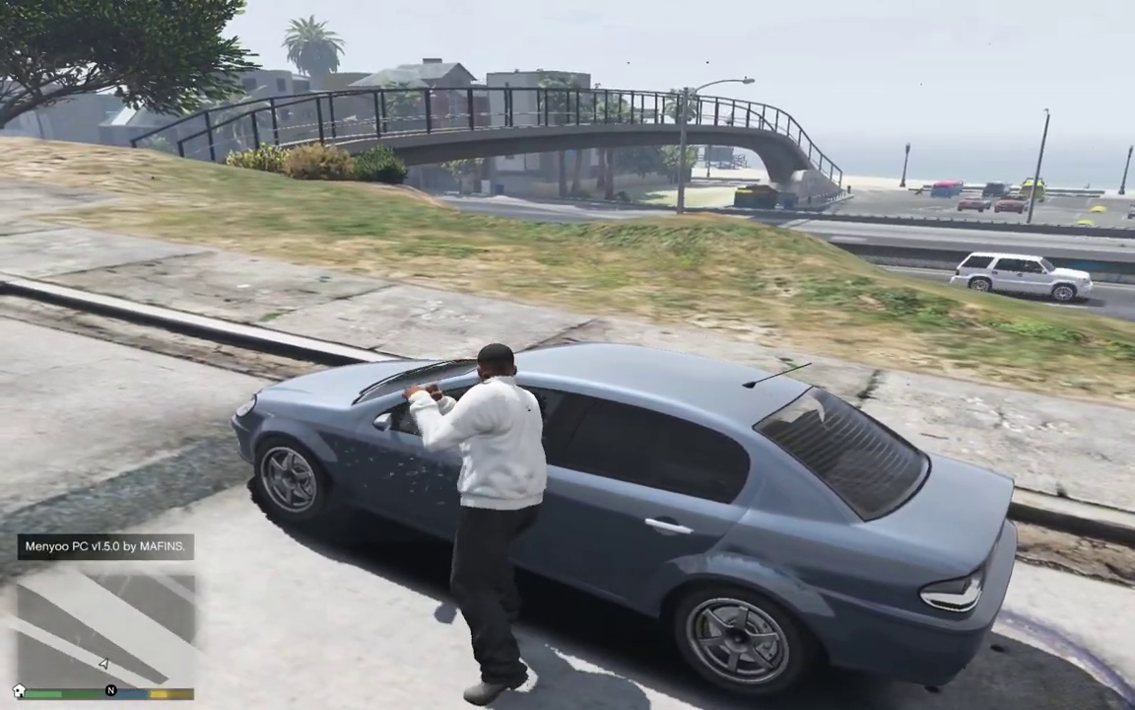
key(Down)
key(Down)
key(Return)
key(Down)
key(Down)
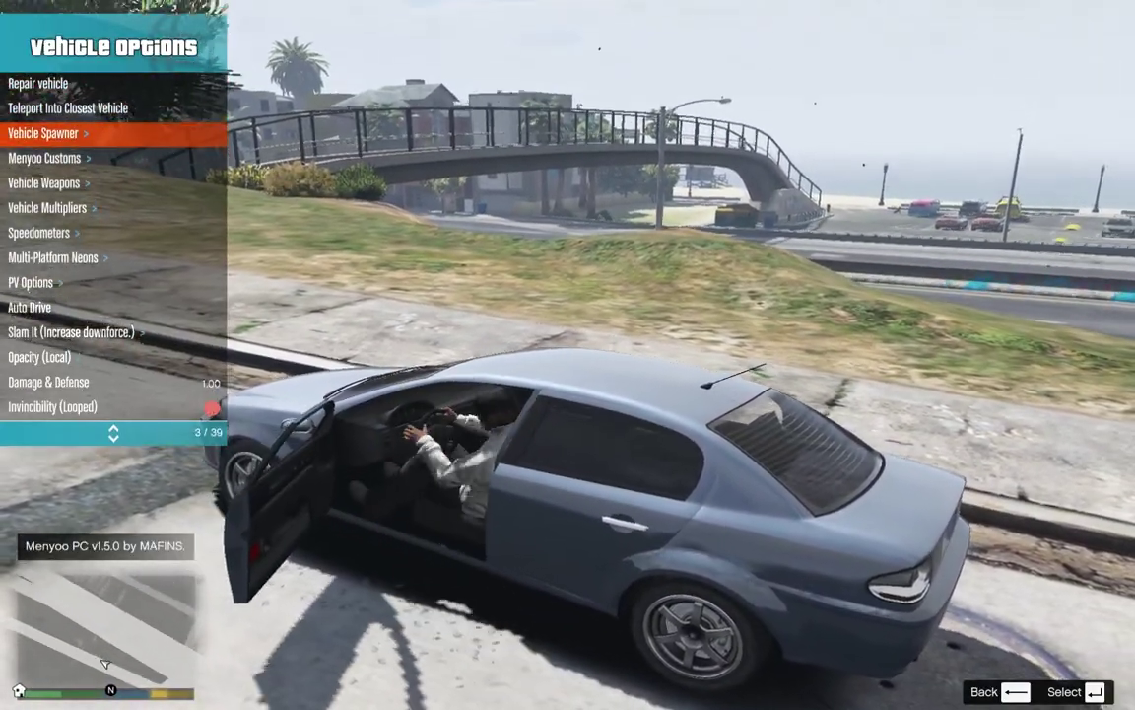
key(Down)
key(Down)
key(Down)
key(Down)
key(Down)
key(Down)
key(Down)
key(Down)
key(Down)
key(Down)
key(Down)
key(Down)
key(Down)
key(Down)
key(Down)
key(Down)
key(Down)
key(Down)
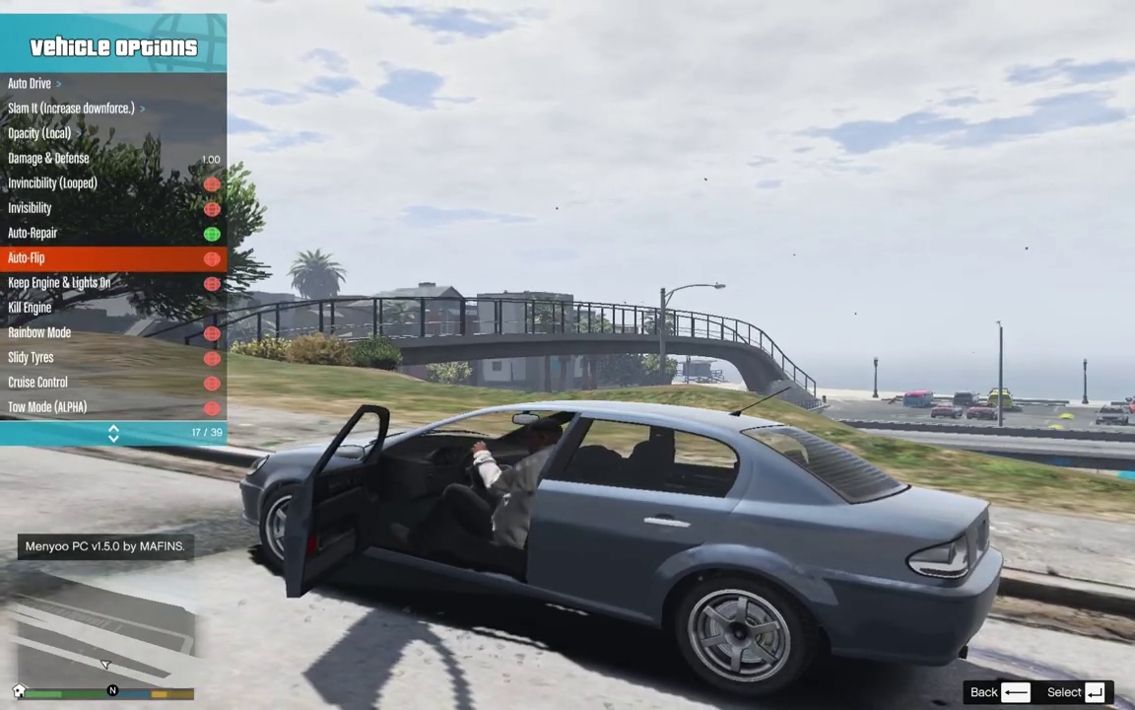
key(F8)
key(w)
key(a)
key(w)
key(a)
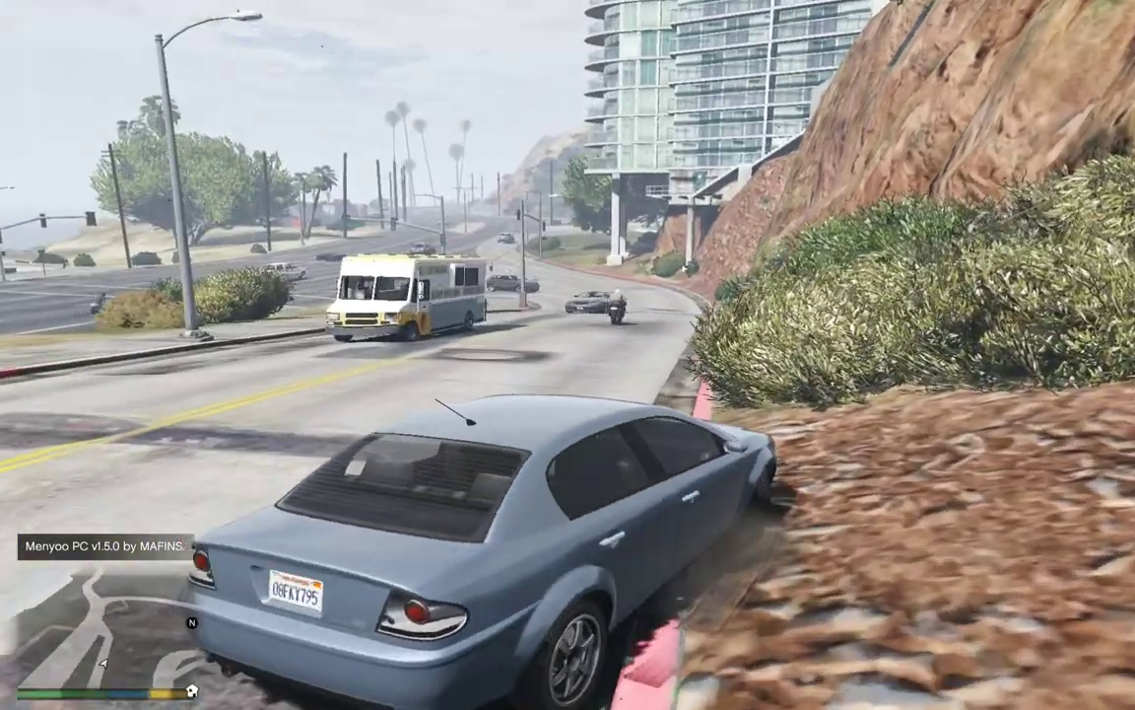
key(d)
key(w)
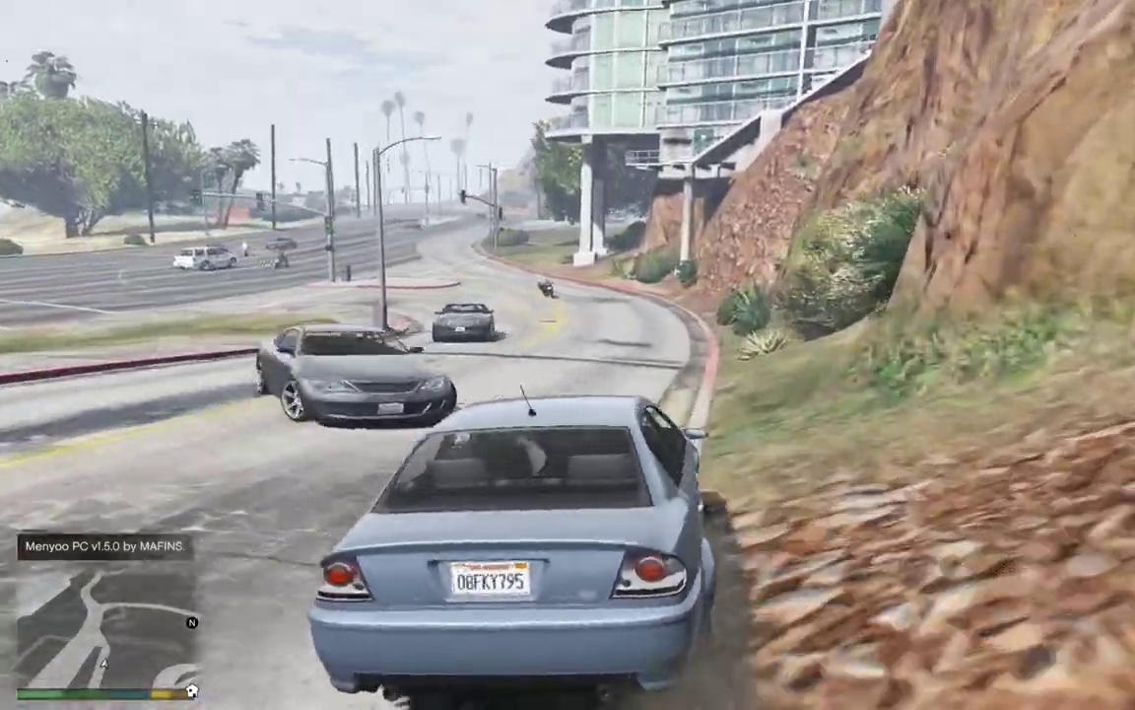
key(a)
key(w)
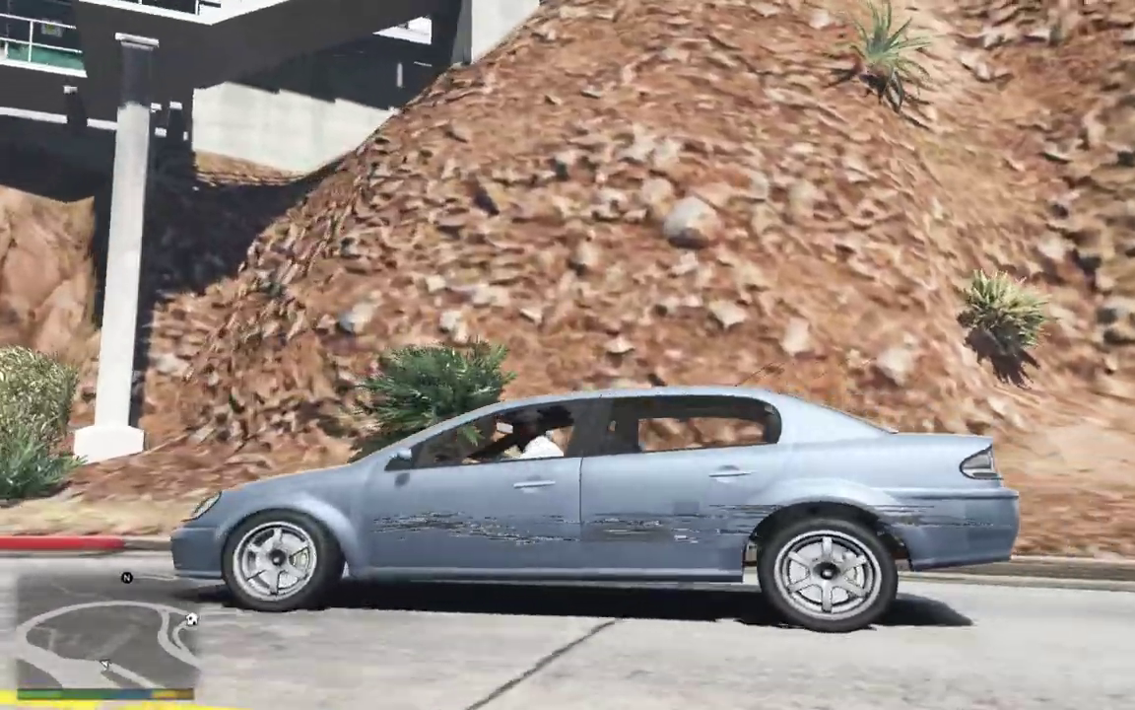
key(a)
key(w)
key(d)
key(w)
key(d)
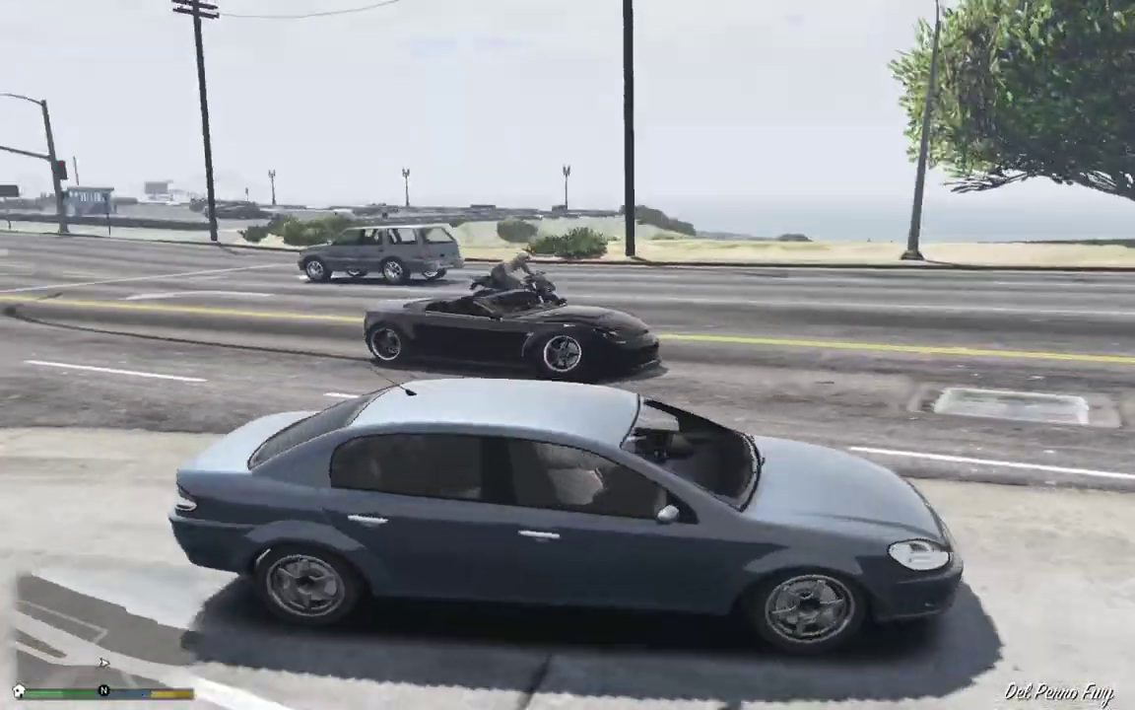
key(w)
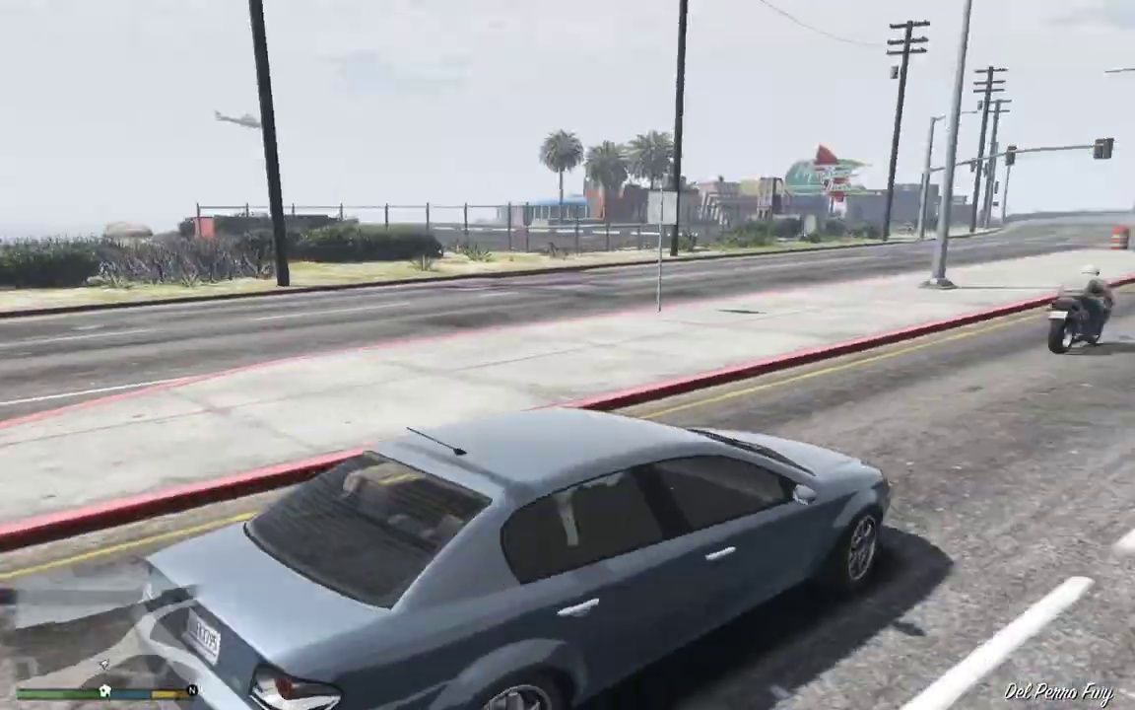
key(w)
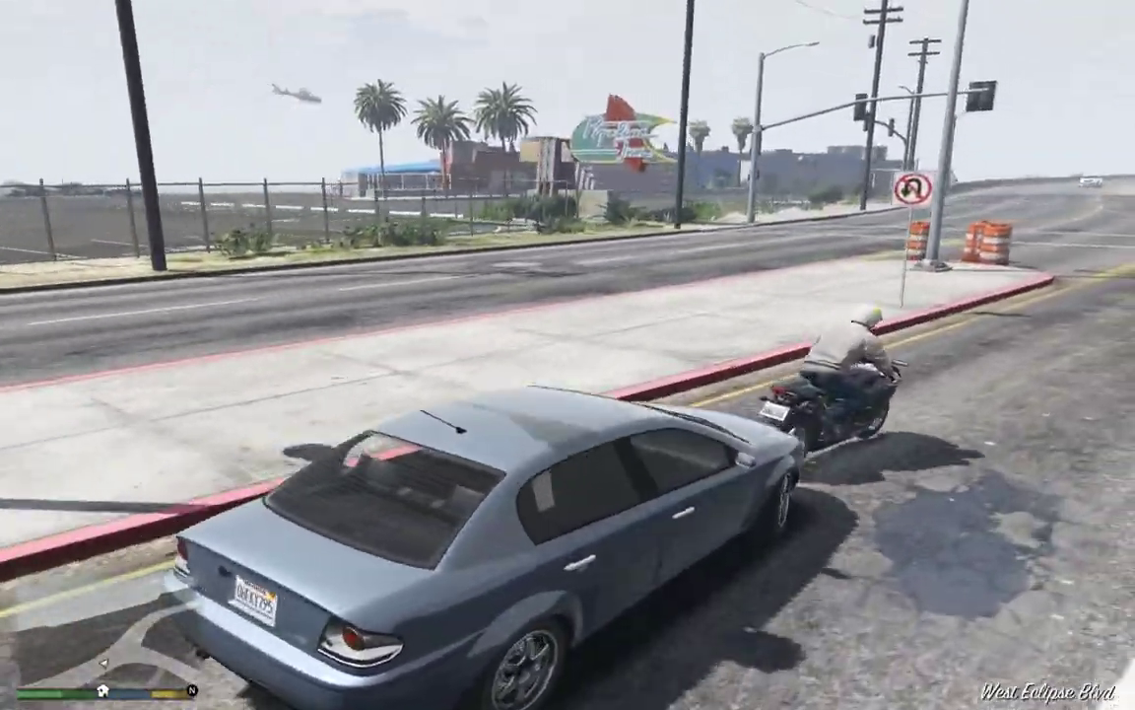
key(w)
key(a)
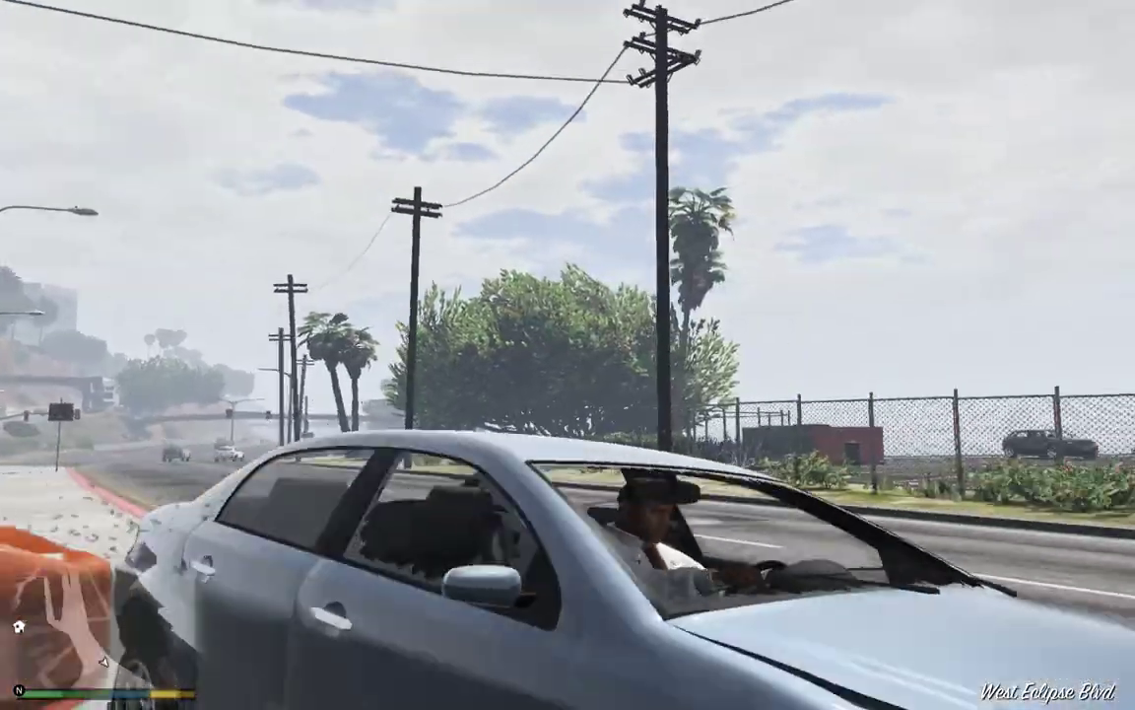
key(a)
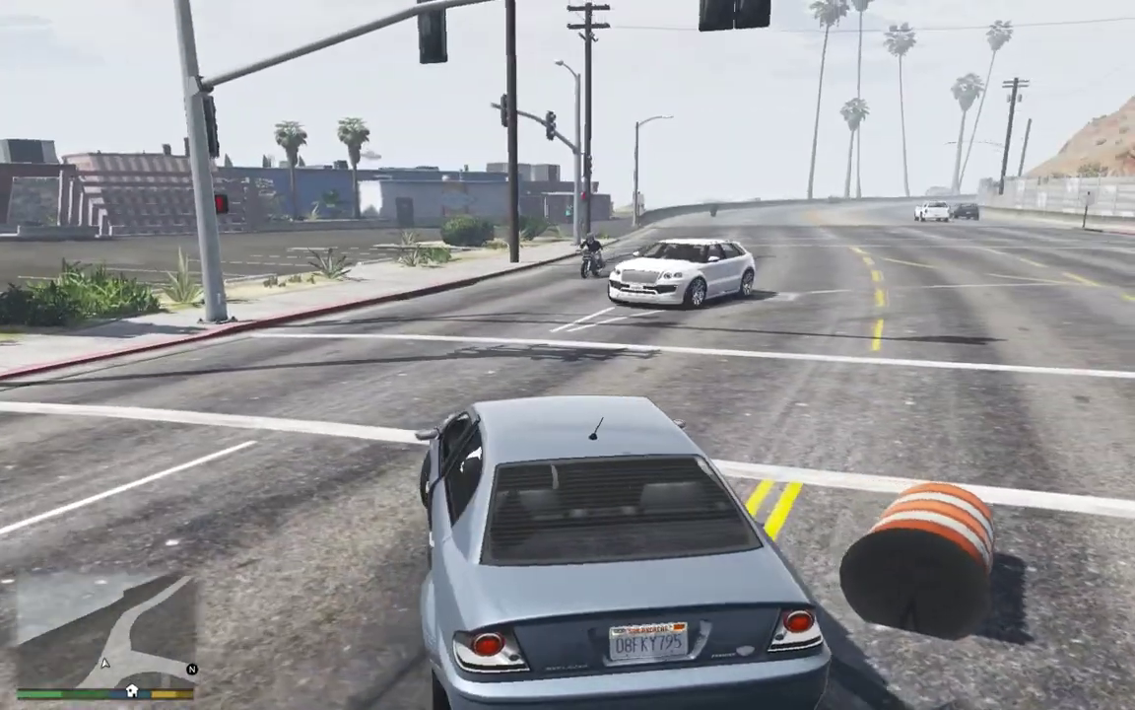
key(w)
key(a)
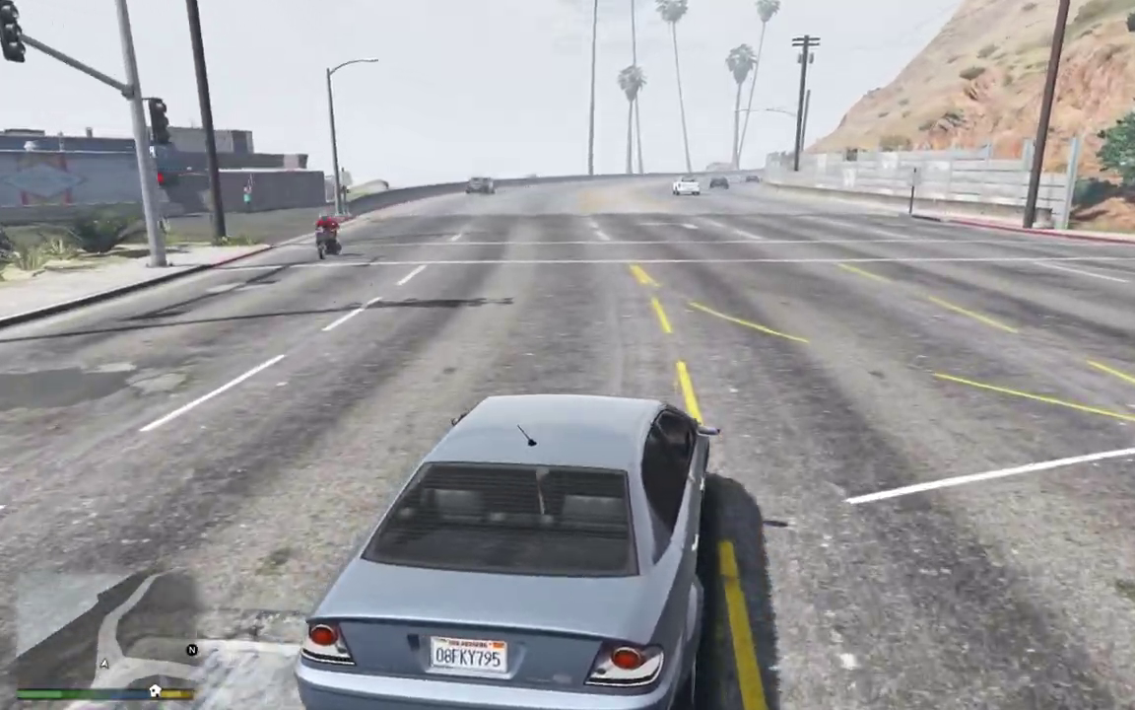
key(w)
key(d)
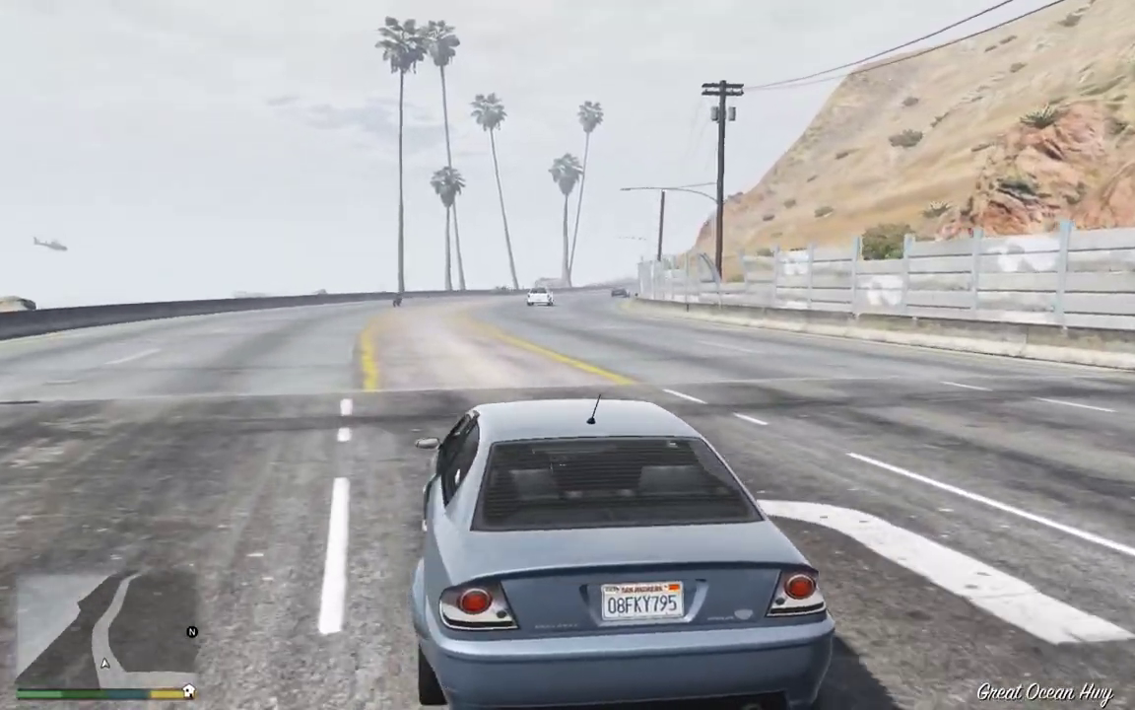